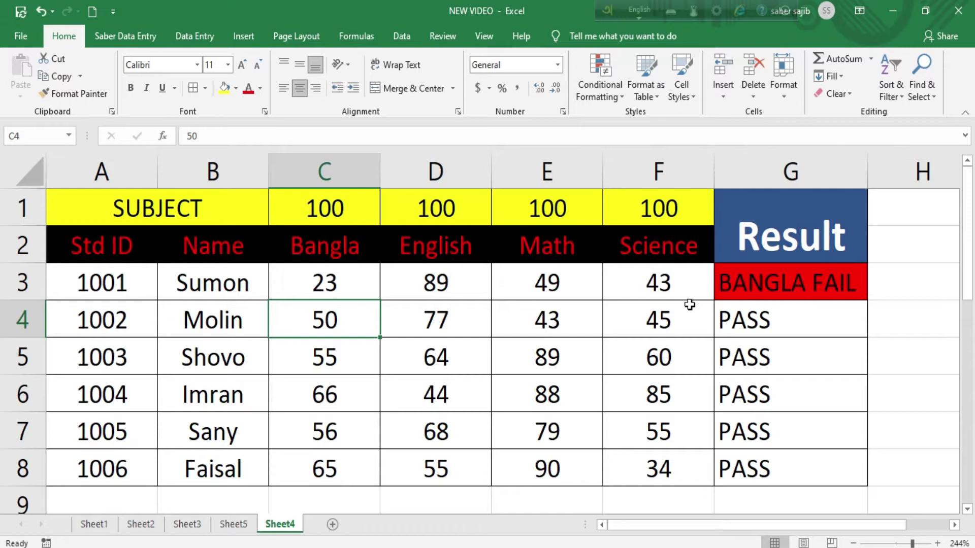
Change the Bangla mark in C3 from 23 to 70
{"action": "left_click", "coordinate": [337, 288]}
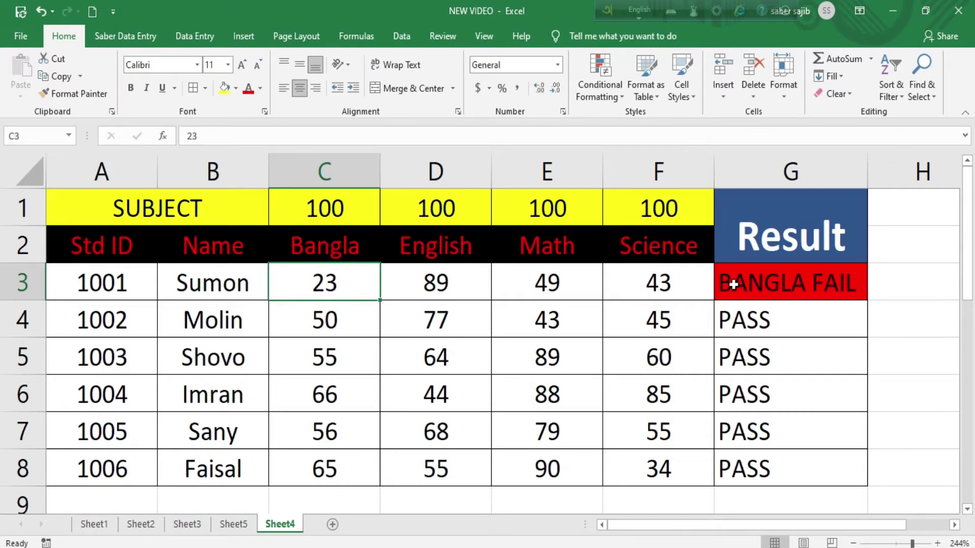
{"action": "double_click", "coordinate": [330, 281]}
{"action": "key", "text": "BackSpace"}
{"action": "key", "text": "BackSpace"}
{"action": "type", "text": "70"}
{"action": "key", "text": "Return"}
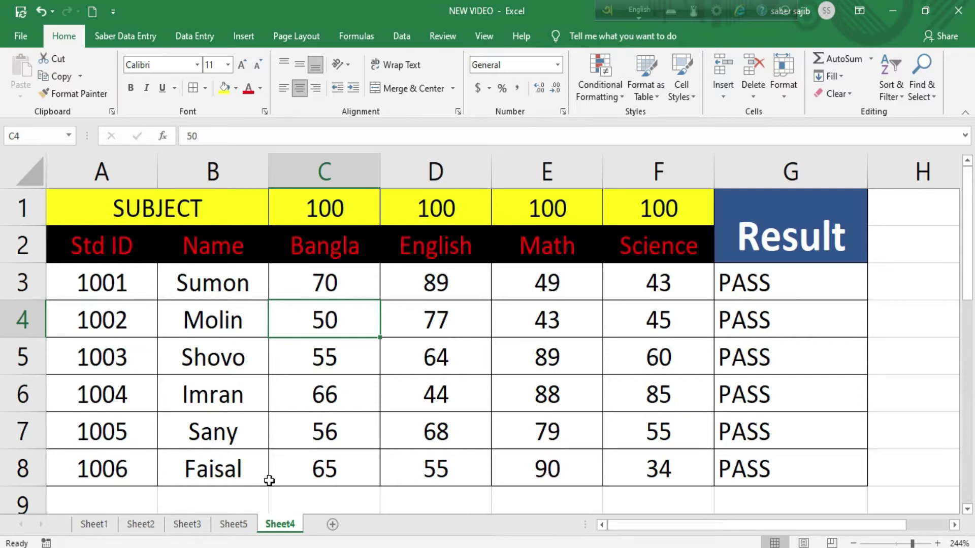
Change the last student's Math mark in E8 from 90 to 32
{"action": "left_click", "coordinate": [547, 467]}
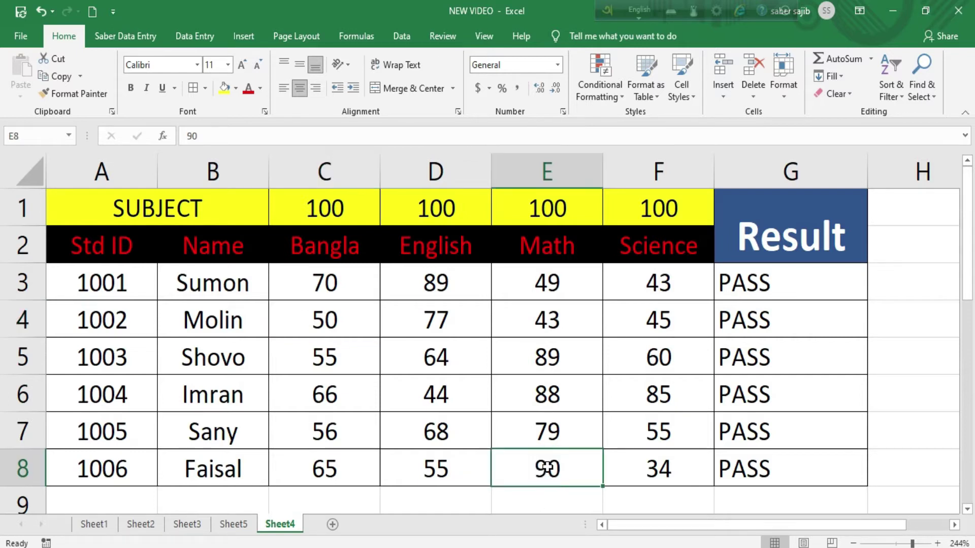
{"action": "type", "text": "32"}
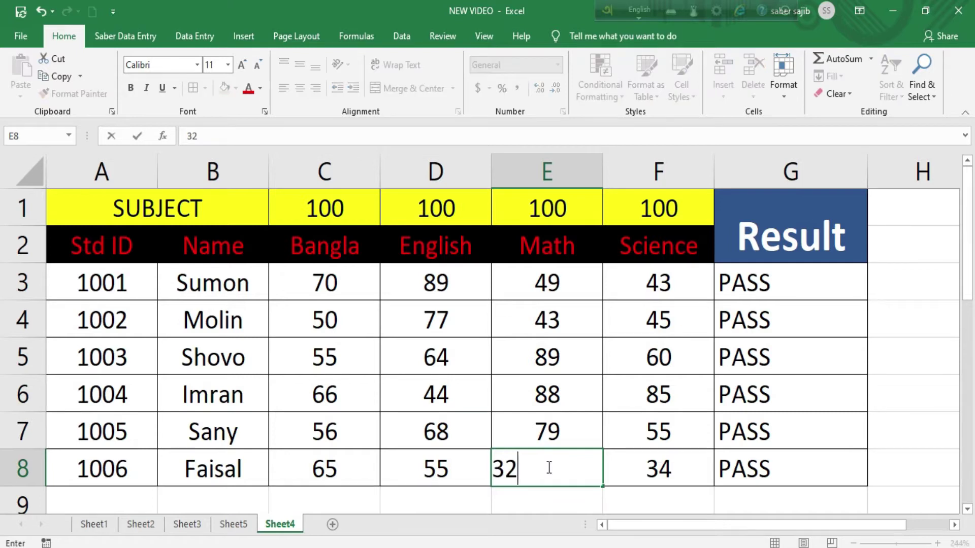
{"action": "key", "text": "Return"}
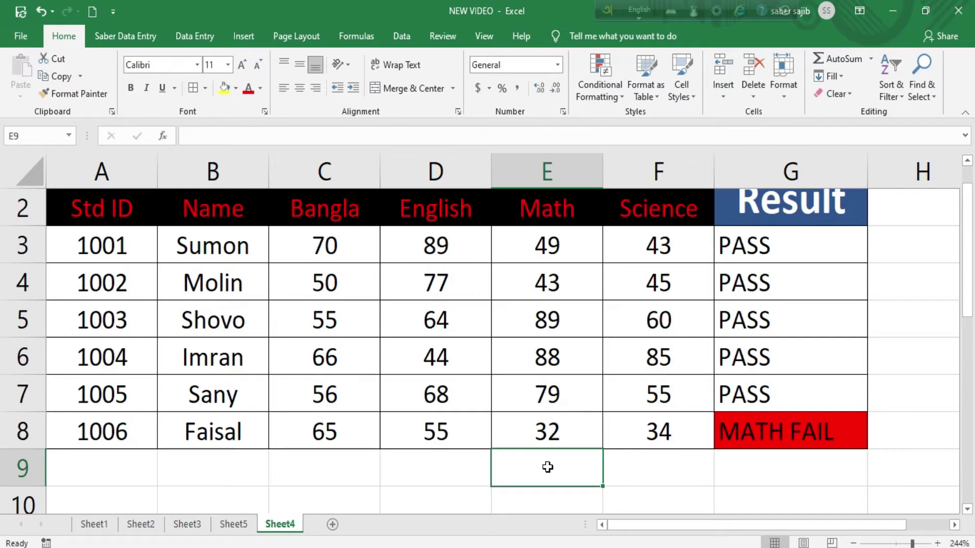
{"action": "scroll", "coordinate": [746, 376], "scroll_direction": "up", "scroll_amount": 1}
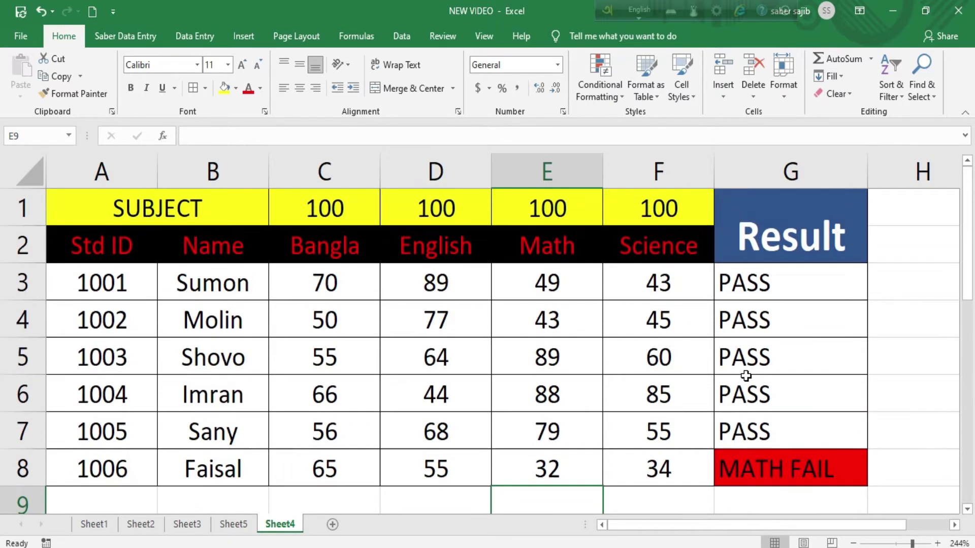
Select G3 to inspect its nested IF Result formula
{"action": "left_click", "coordinate": [752, 274]}
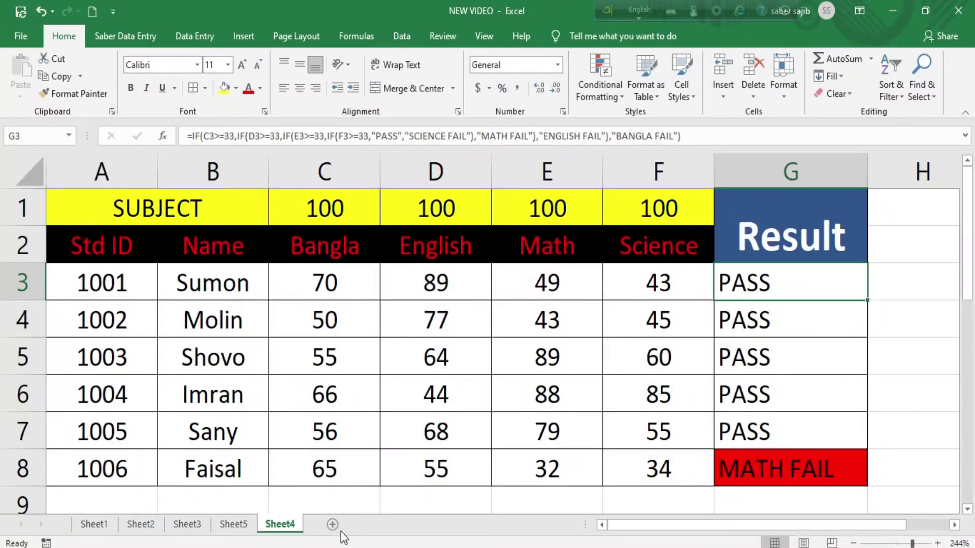
Add a new sheet and paste Sheet4's marks table A1:F8 into it at A1
{"action": "left_click", "coordinate": [333, 525]}
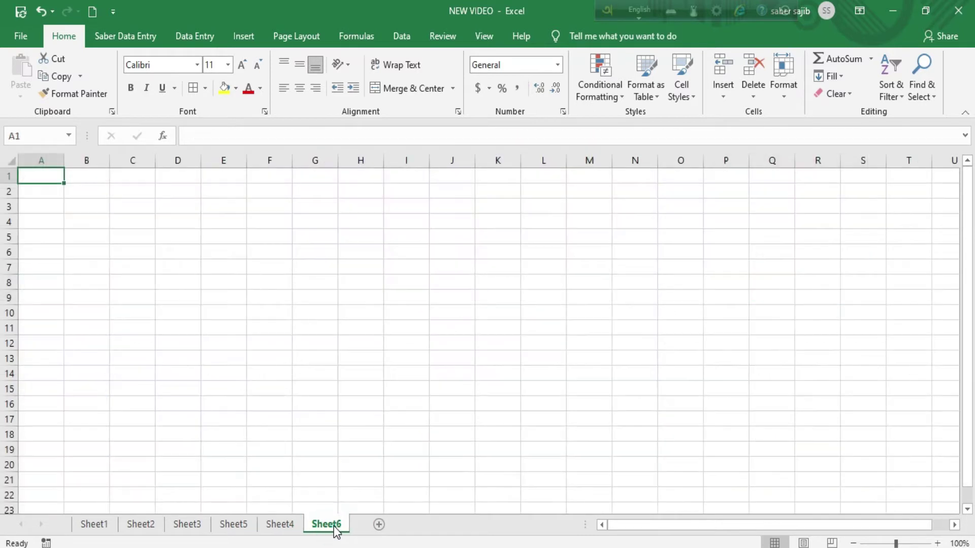
{"action": "left_click", "coordinate": [282, 525]}
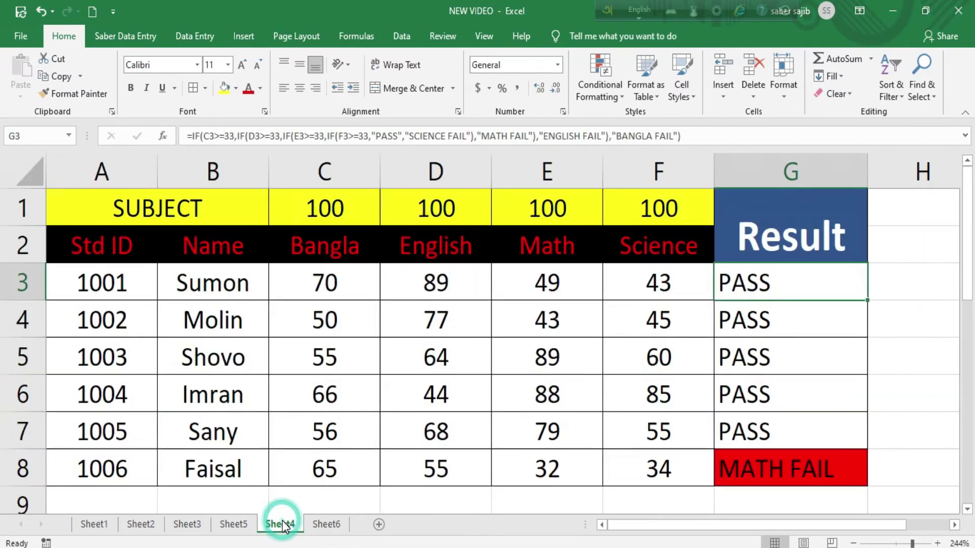
{"action": "mouse_move", "coordinate": [71, 202]}
{"action": "left_mouse_down"}
{"action": "mouse_move", "coordinate": [204, 231]}
{"action": "mouse_move", "coordinate": [660, 459]}
{"action": "left_mouse_up"}
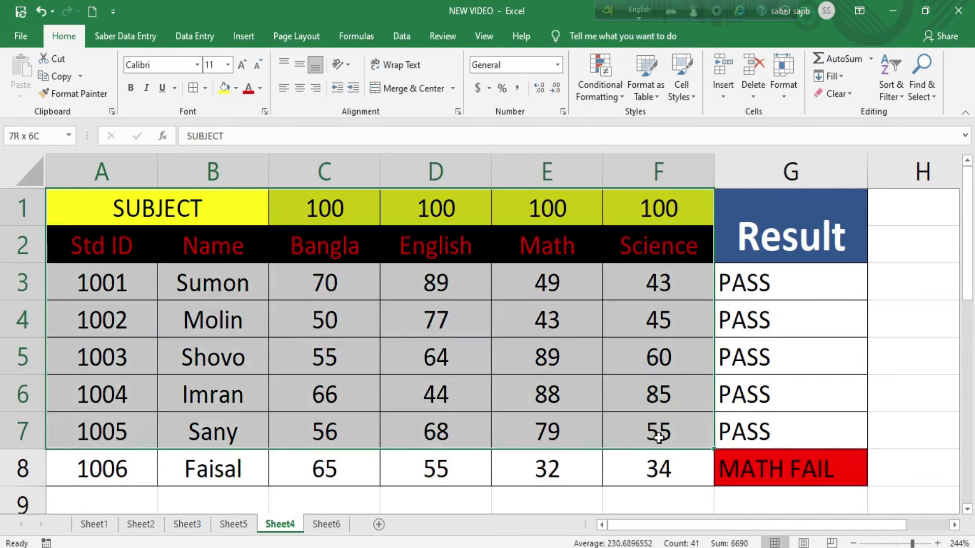
{"action": "key", "text": "ctrl+c"}
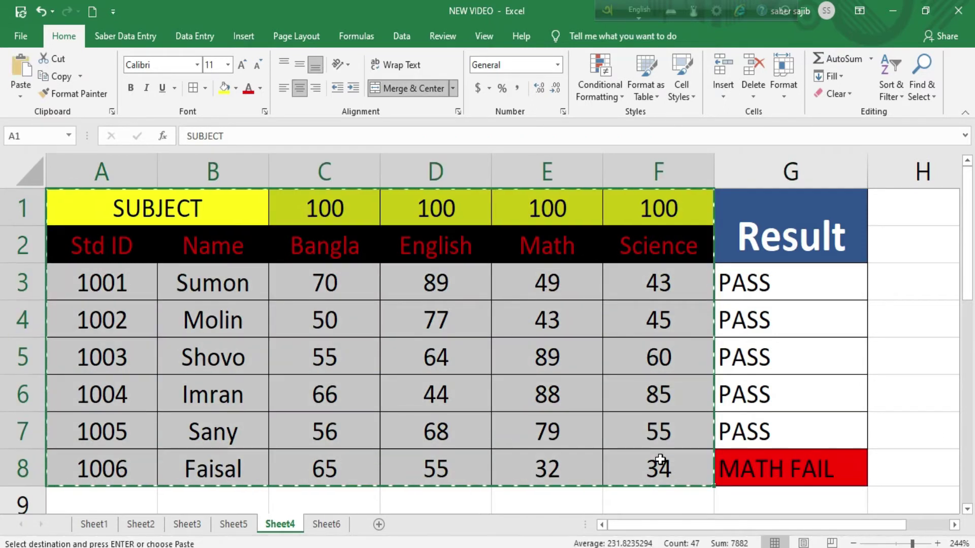
{"action": "left_click", "coordinate": [326, 524]}
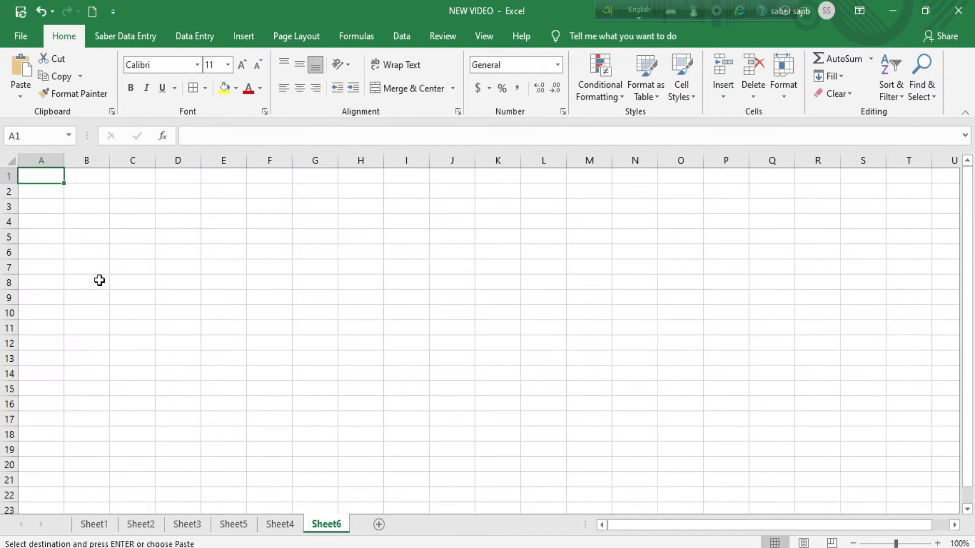
{"action": "key", "text": "Return"}
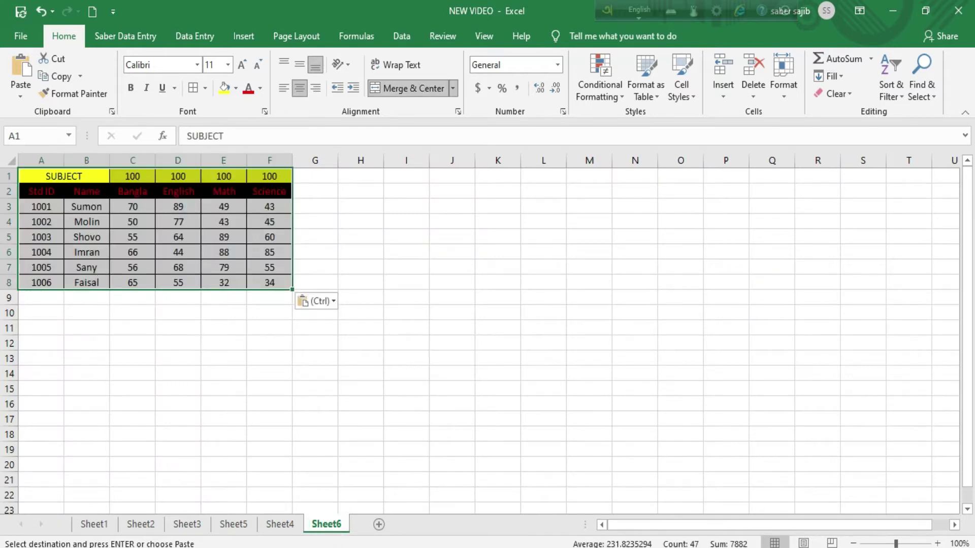
Merge G1:G2 on Sheet6 and paste Sheet4's Result header into it
{"action": "left_click", "coordinate": [912, 545]}
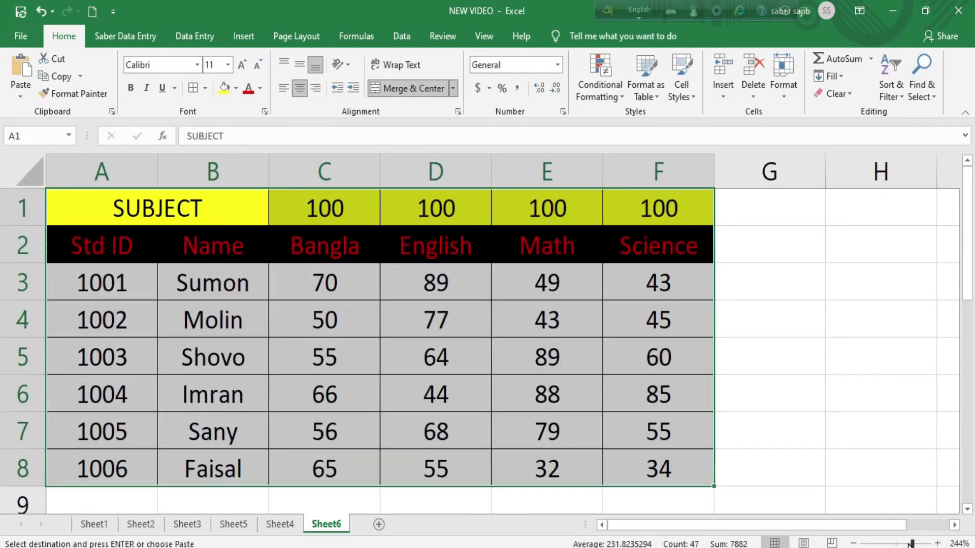
{"action": "left_click_drag", "start_coordinate": [757, 214], "coordinate": [767, 239]}
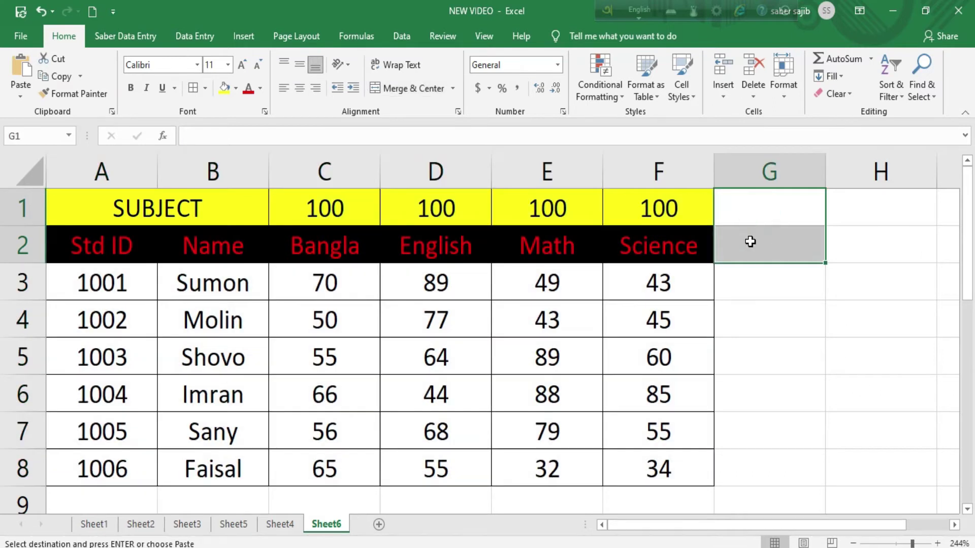
{"action": "left_click", "coordinate": [376, 88]}
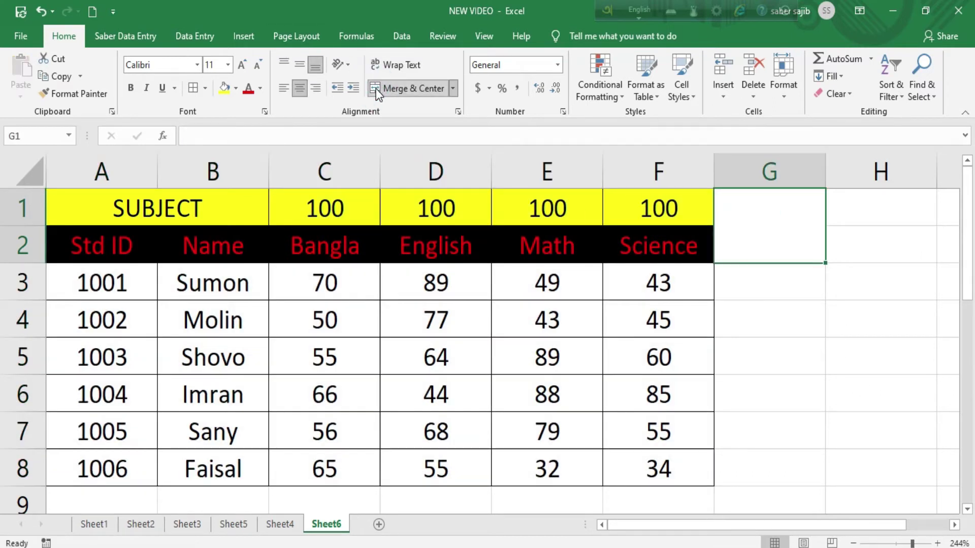
{"action": "left_click", "coordinate": [279, 524]}
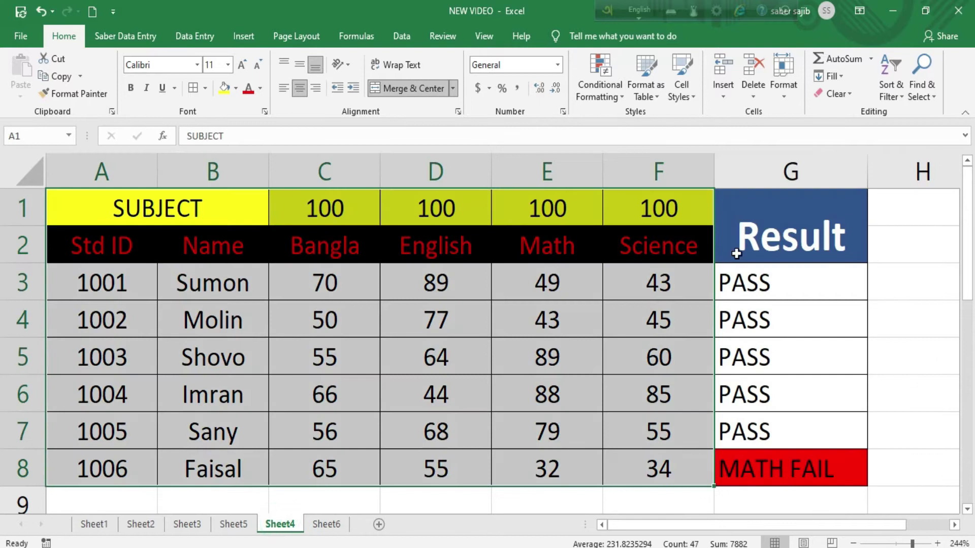
{"action": "left_click", "coordinate": [765, 221]}
{"action": "key", "text": "ctrl+c"}
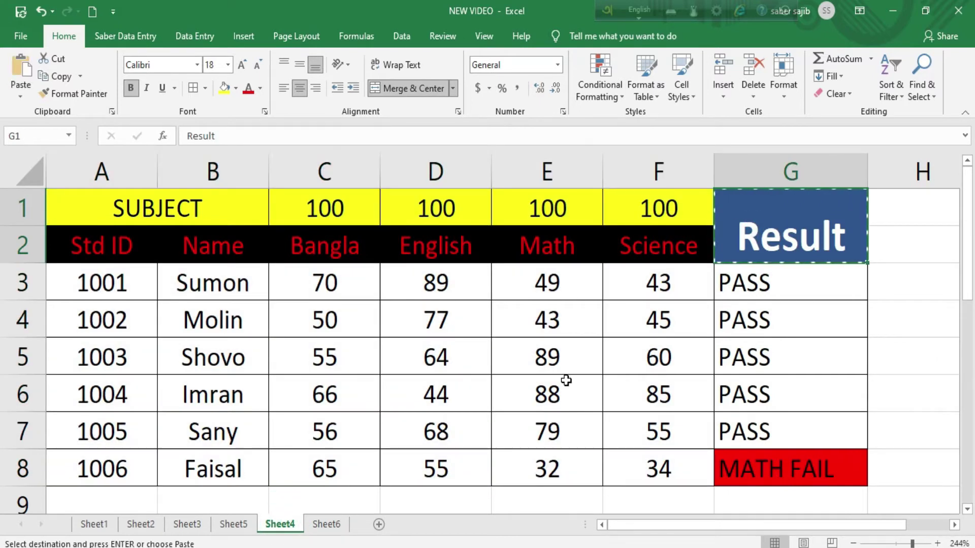
{"action": "left_click", "coordinate": [326, 526]}
{"action": "left_click", "coordinate": [744, 215]}
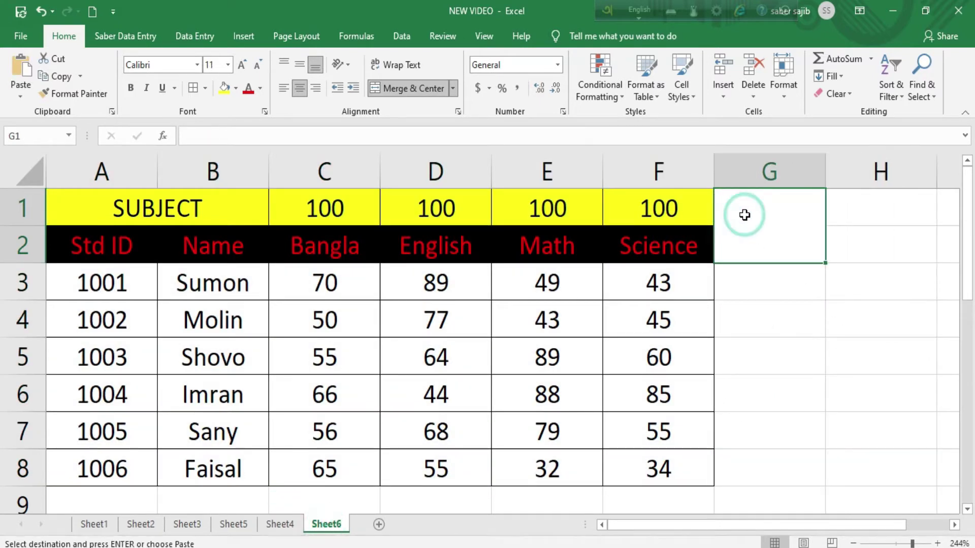
{"action": "key", "text": "ctrl+v"}
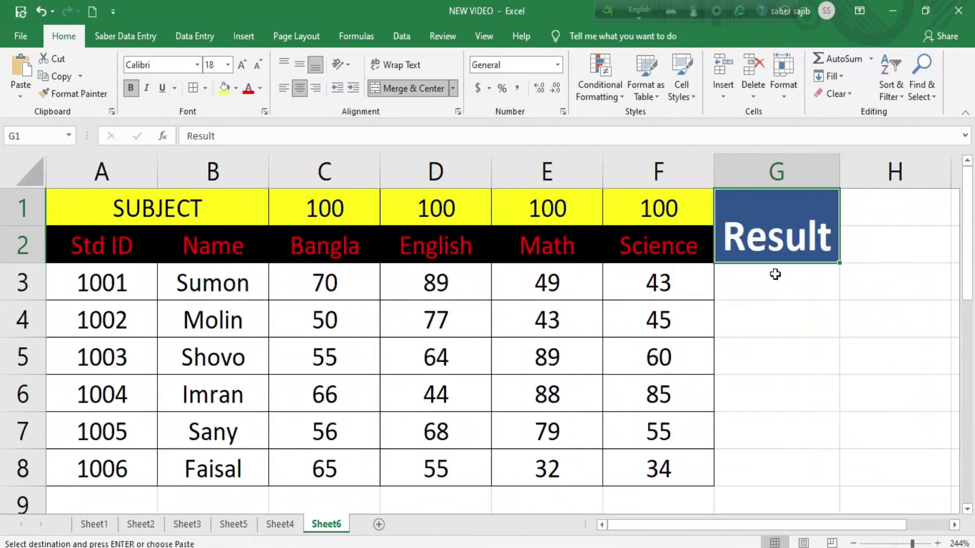
{"action": "left_click", "coordinate": [775, 271]}
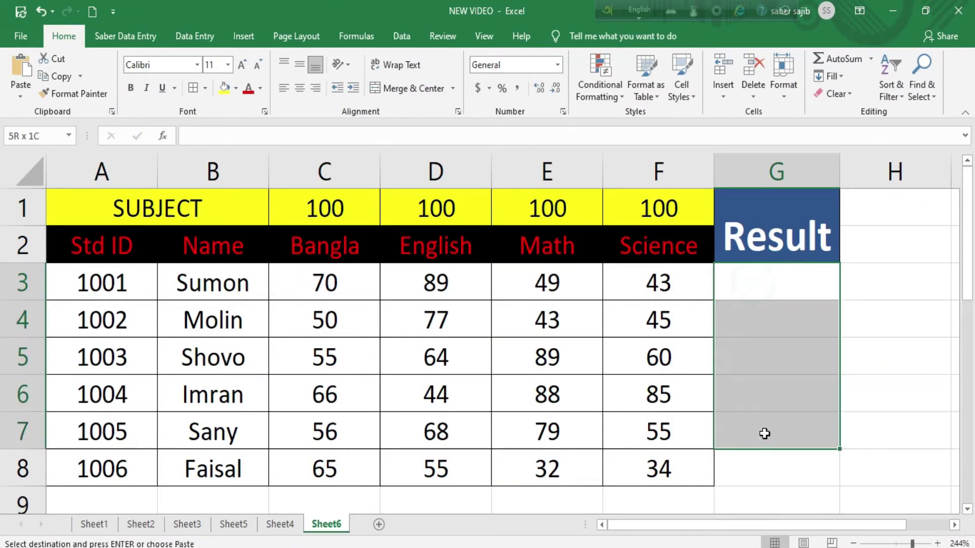
Apply All Borders to the empty Result cells G3:G8 on Sheet6
{"action": "left_click_drag", "start_coordinate": [753, 283], "coordinate": [768, 457]}
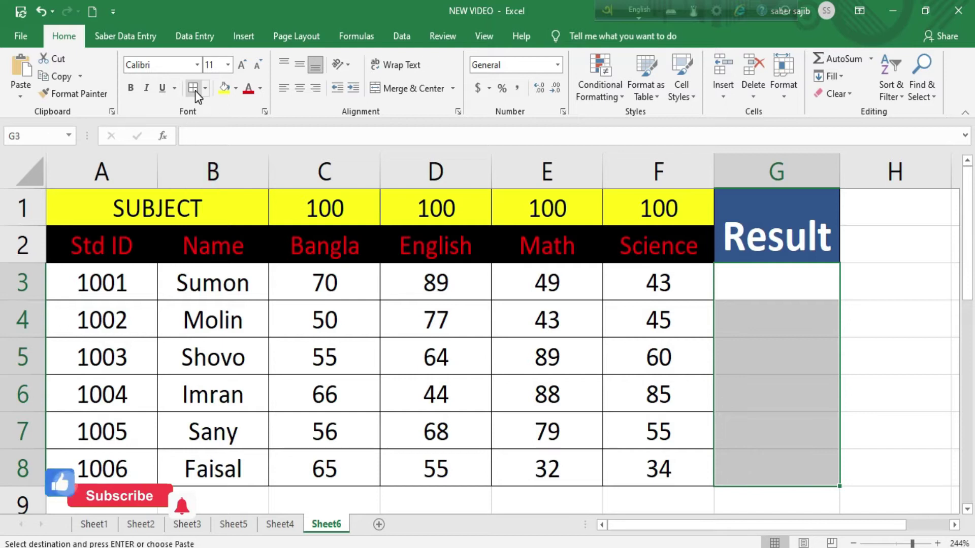
{"action": "key", "text": "Escape"}
{"action": "left_click", "coordinate": [892, 261]}
{"action": "left_click", "coordinate": [753, 278]}
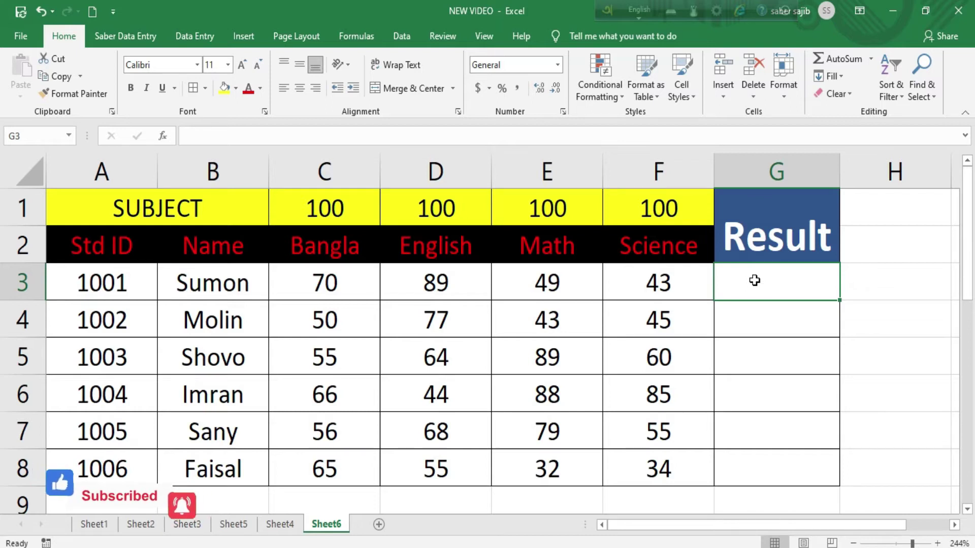
Type =IF(C3>=33, in G3, followed by the opening of a nested IF
{"action": "type", "text": "="}
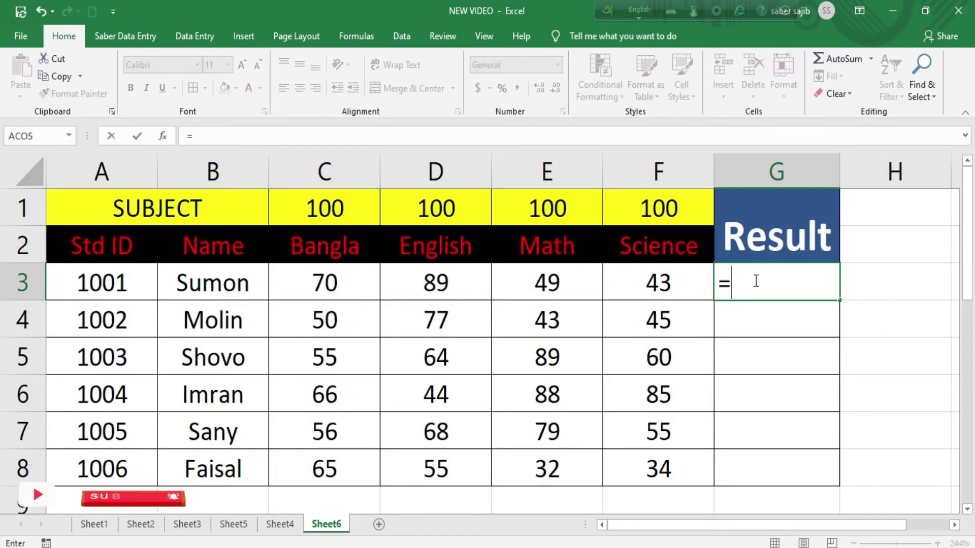
{"action": "type", "text": "IF"}
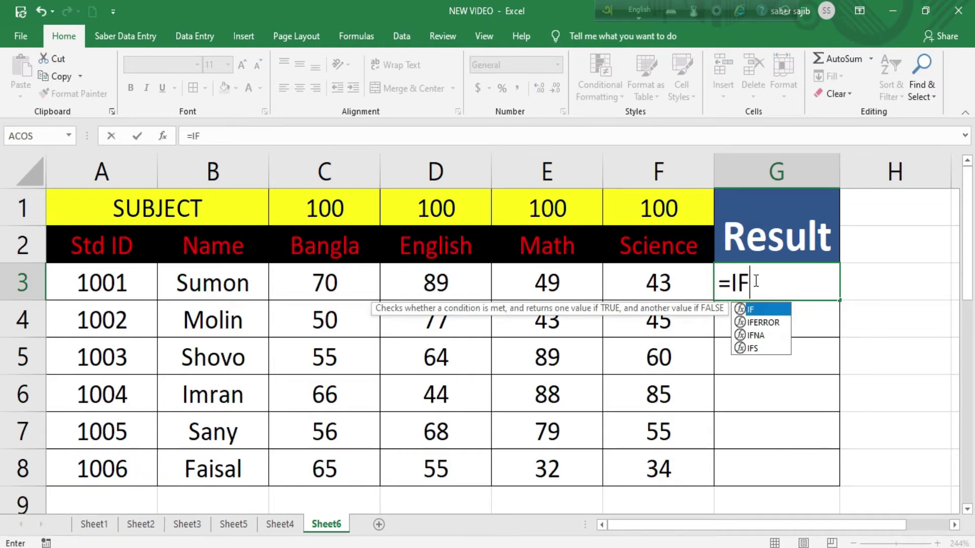
{"action": "type", "text": "("}
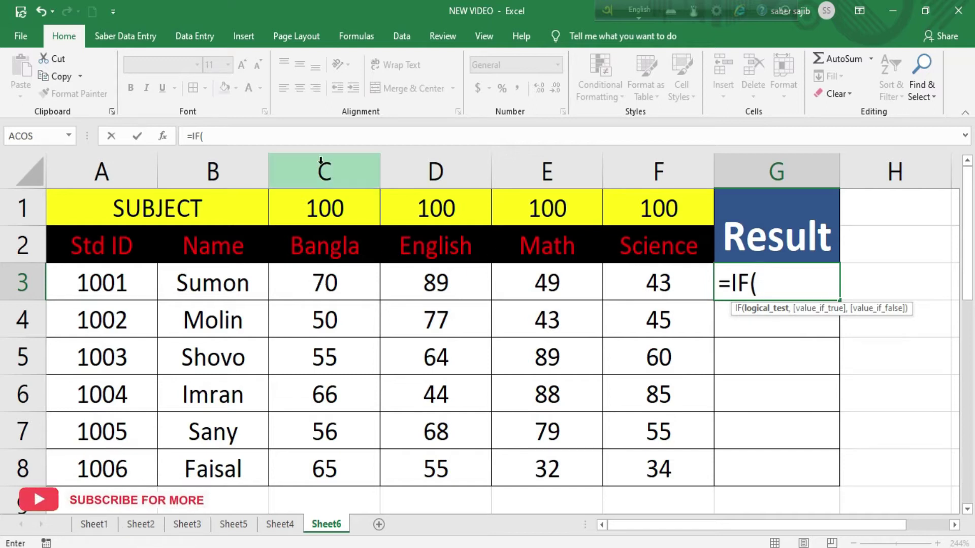
{"action": "left_click", "coordinate": [317, 287]}
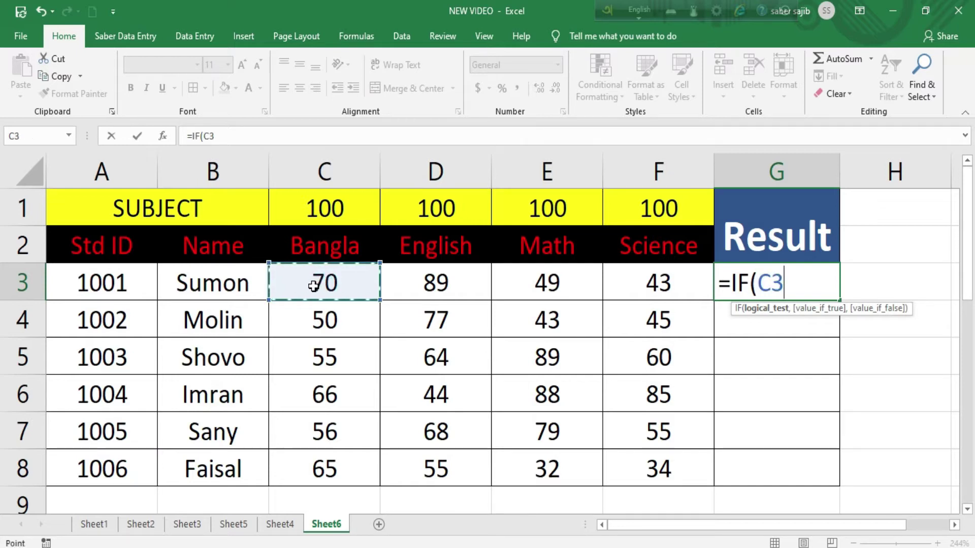
{"action": "type", "text": ">="}
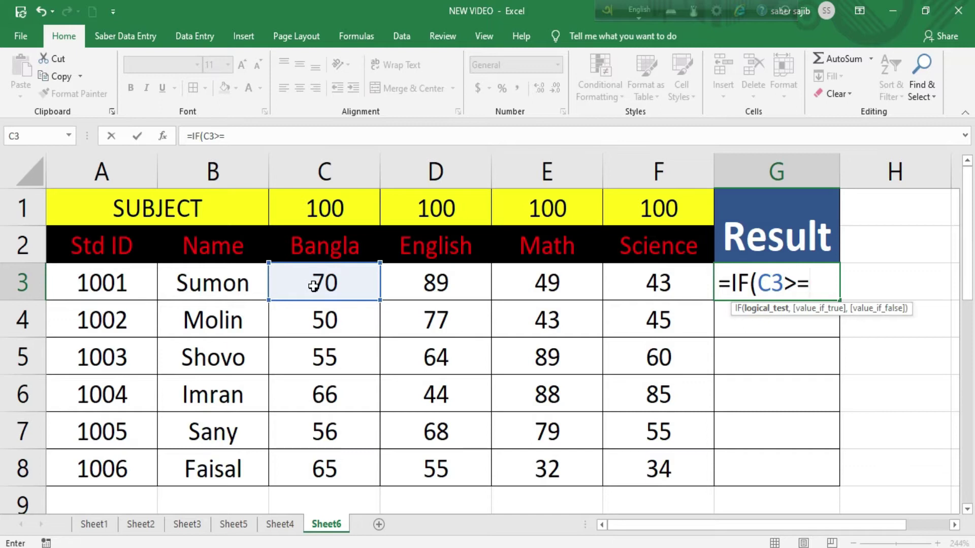
{"action": "type", "text": "33"}
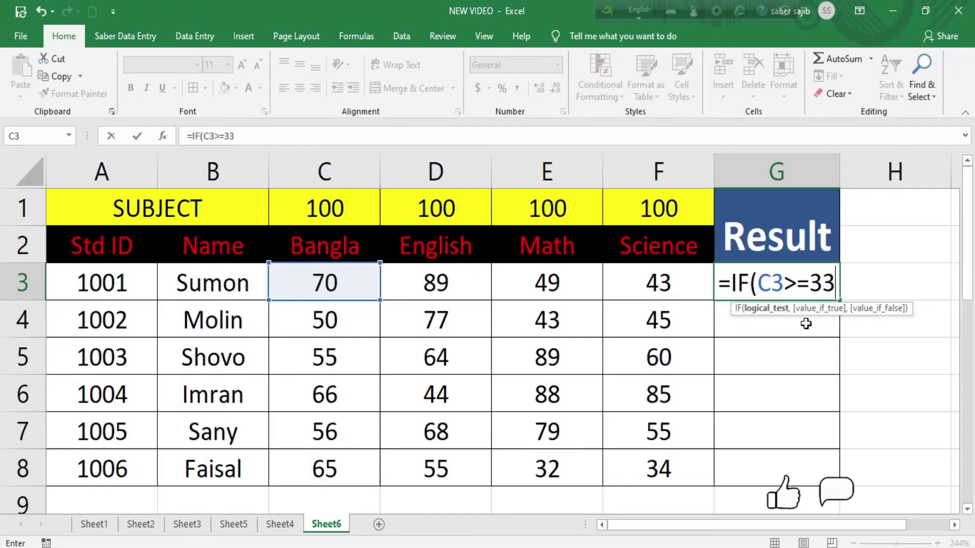
{"action": "type", "text": ","}
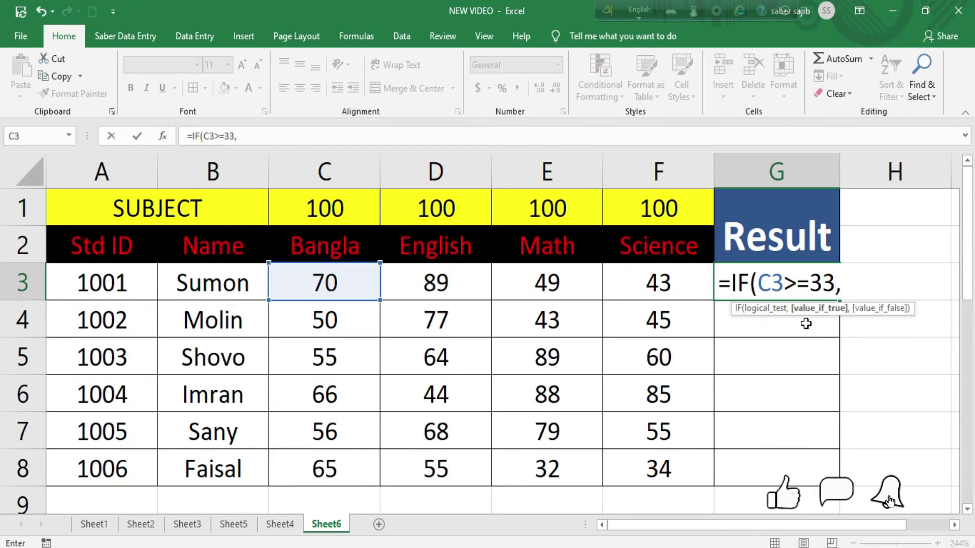
{"action": "type", "text": "IF"}
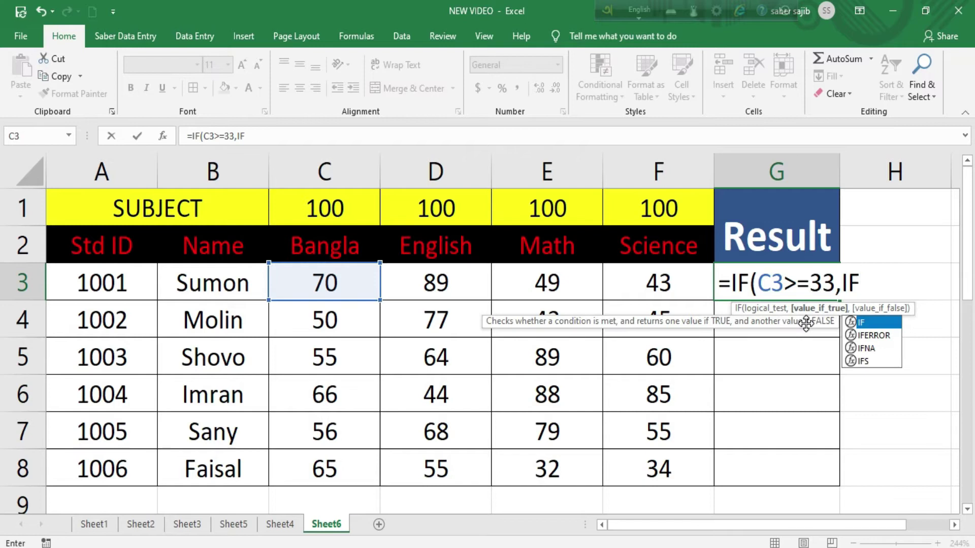
{"action": "type", "text": "("}
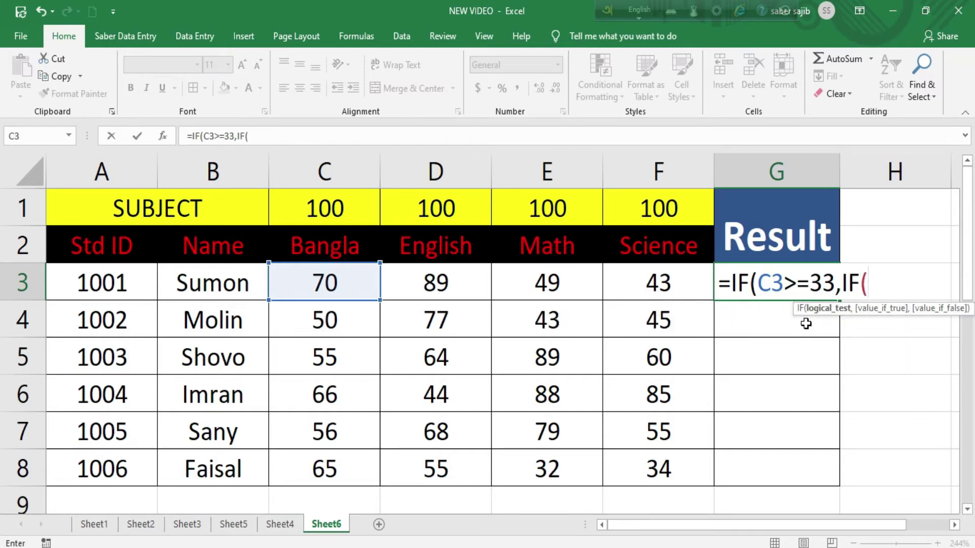
Add nested >=33 tests on the English D3, Math E3 and Science F3 marks
{"action": "left_click", "coordinate": [437, 289]}
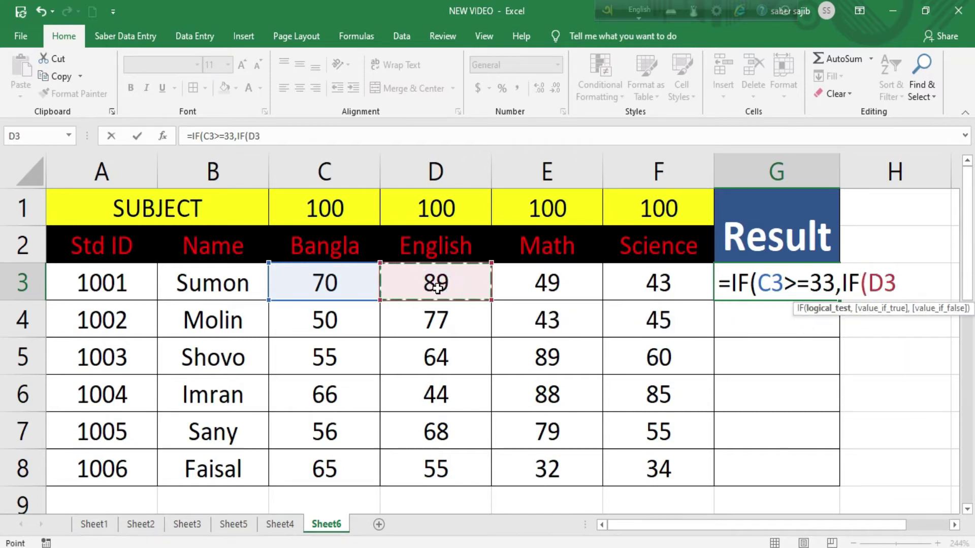
{"action": "type", "text": ">=33,IF"}
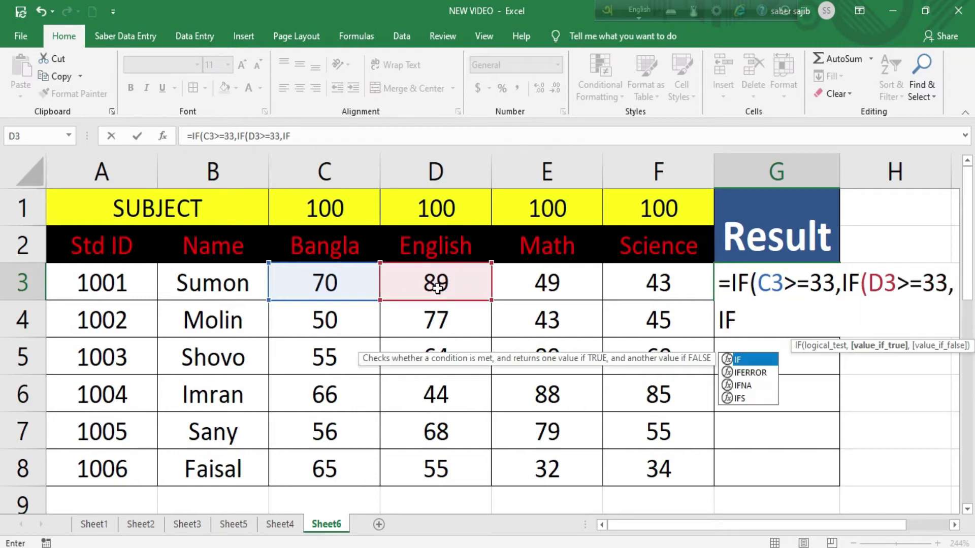
{"action": "type", "text": "("}
{"action": "left_click", "coordinate": [543, 283]}
{"action": "type", "text": ">=33,"}
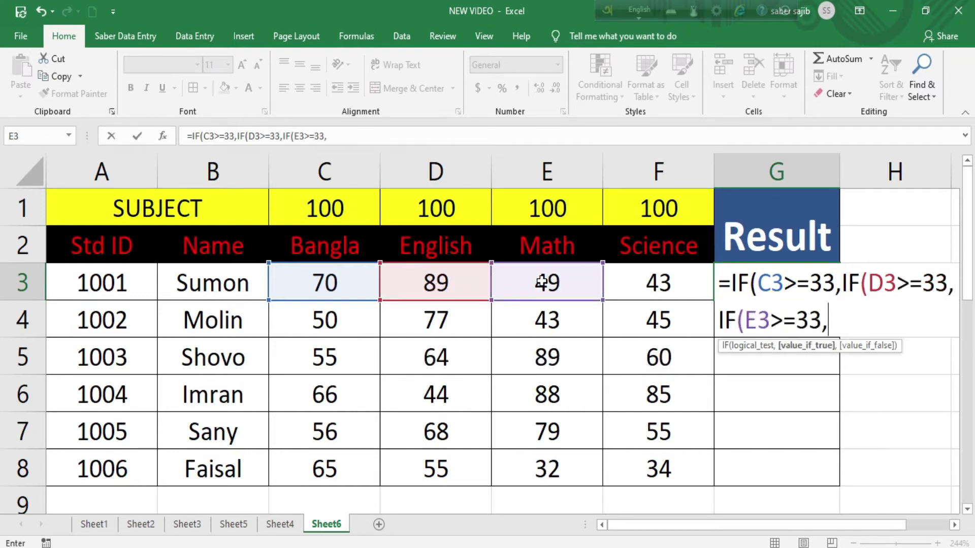
{"action": "type", "text": "IF"}
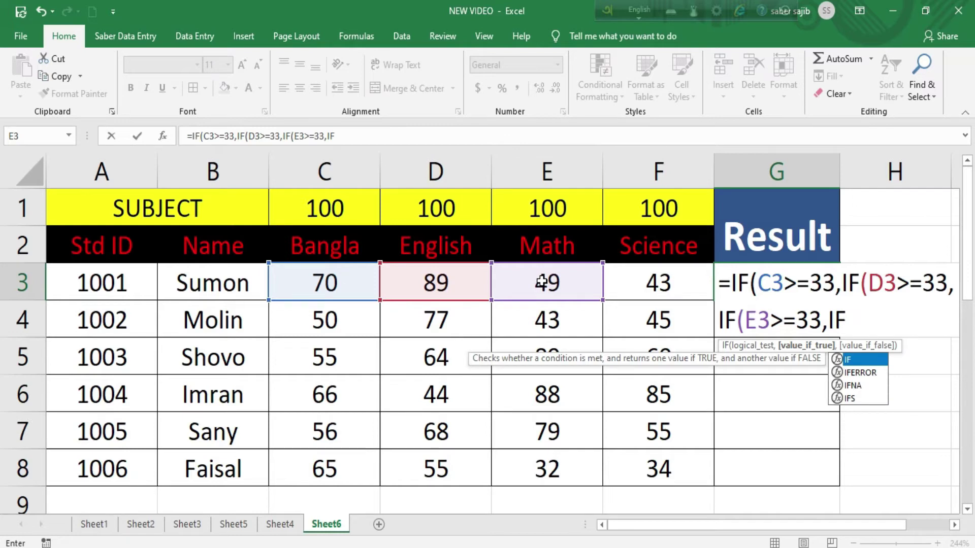
{"action": "type", "text": "("}
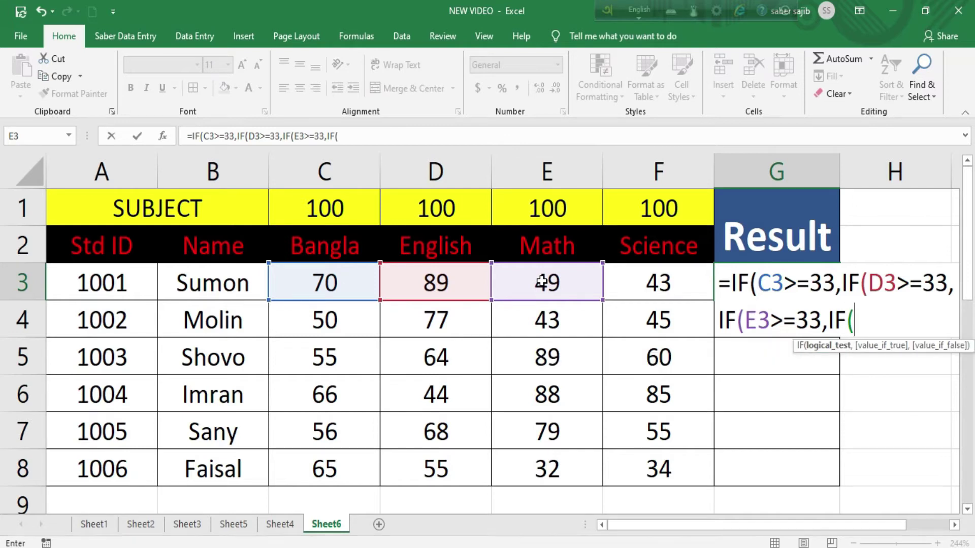
{"action": "left_click", "coordinate": [644, 281]}
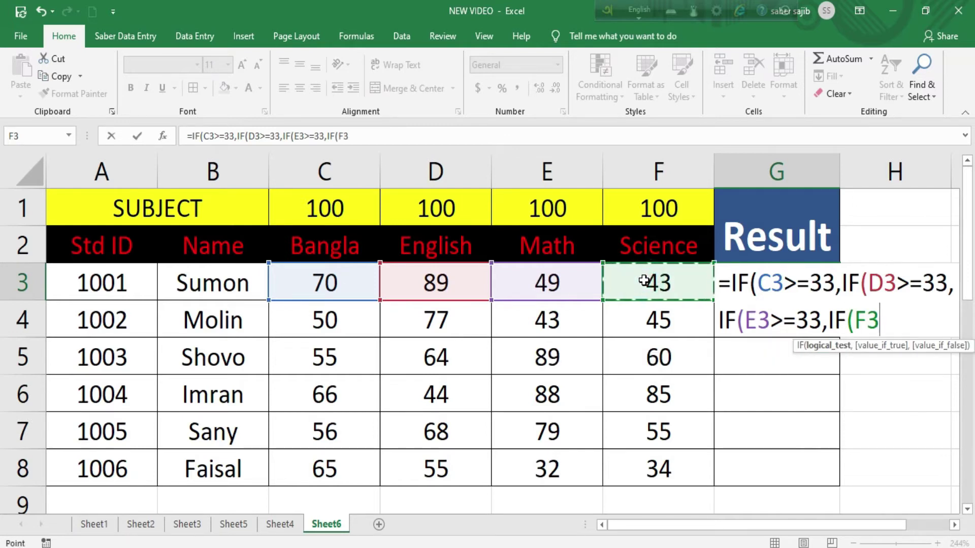
{"action": "type", "text": ">+"}
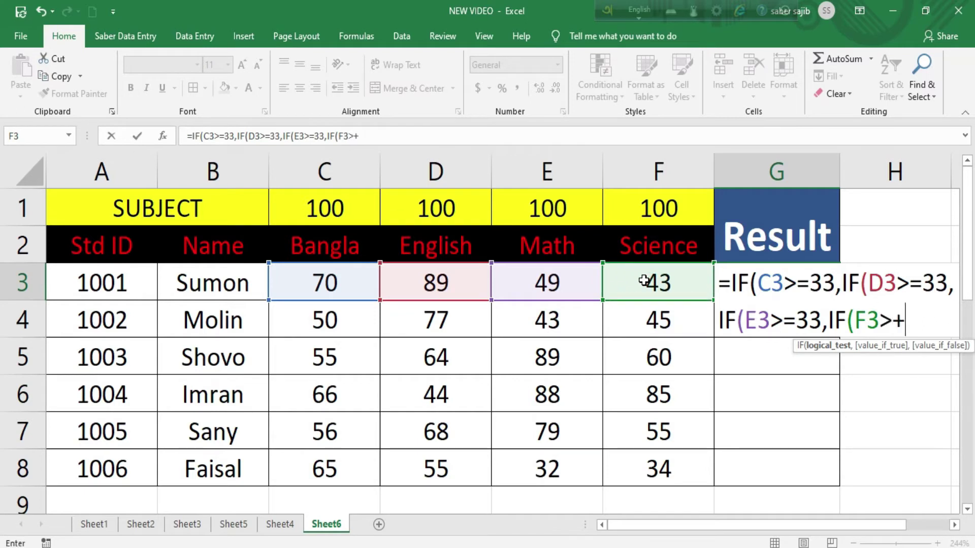
{"action": "key", "text": "BackSpace"}
{"action": "type", "text": "="}
{"action": "type", "text": "33"}
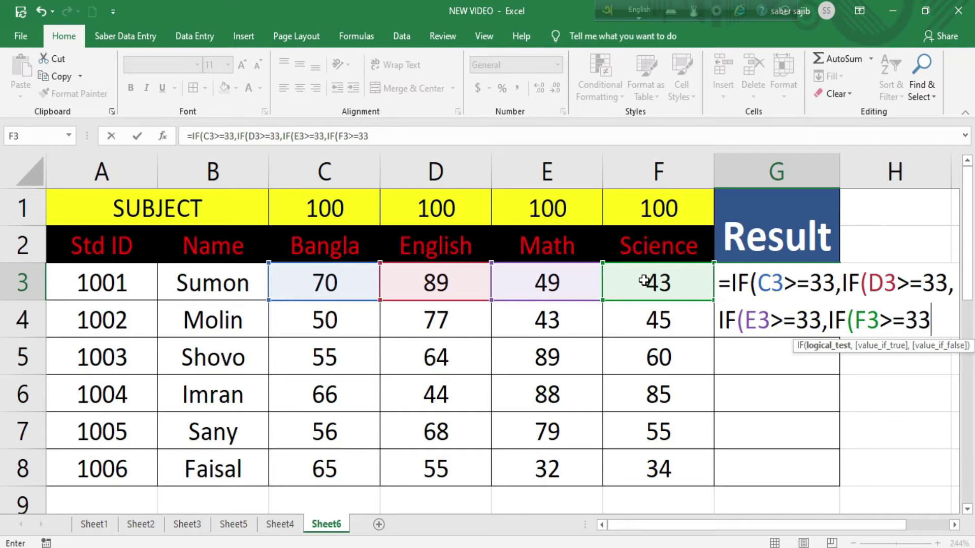
{"action": "type", "text": ","}
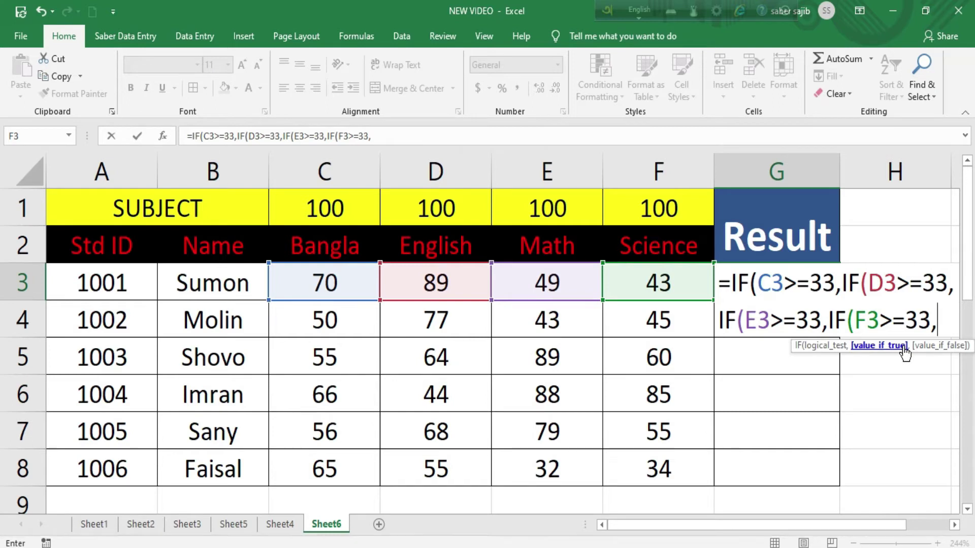
Enter "PASS" as the true result and SCIENCE FAIL as the false result, then commit
{"action": "type", "text": "\""}
{"action": "type", "text": "PASS"}
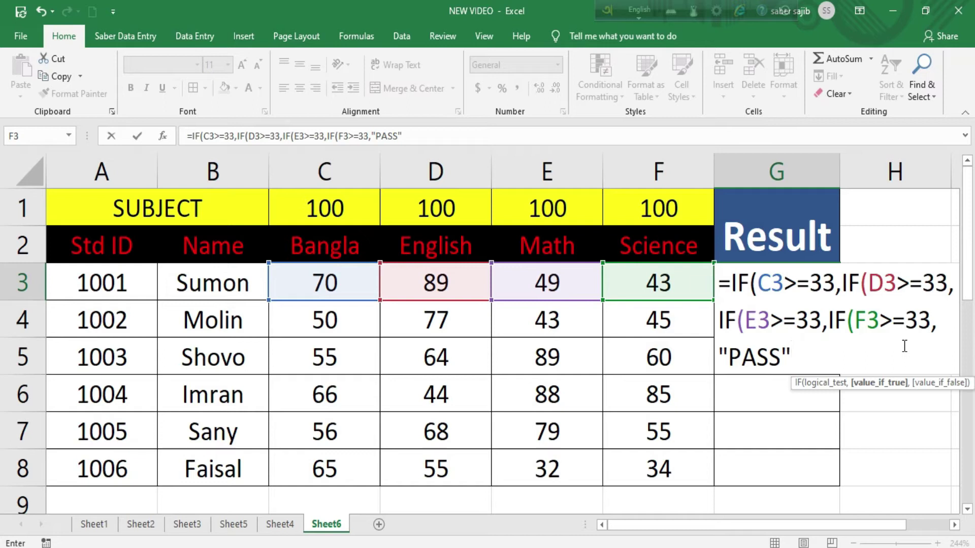
{"action": "type", "text": ","}
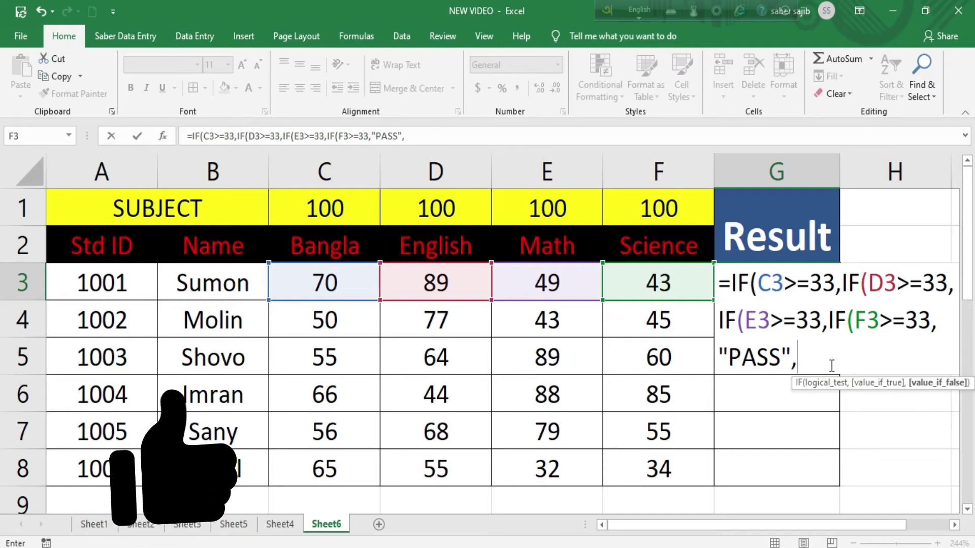
{"action": "type", "text": "SCIENCE"}
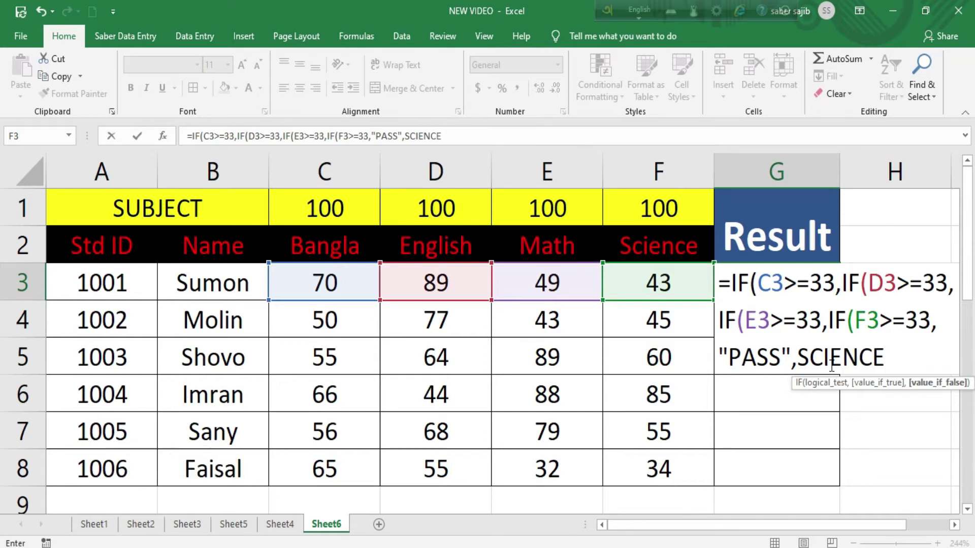
{"action": "type", "text": " FA"}
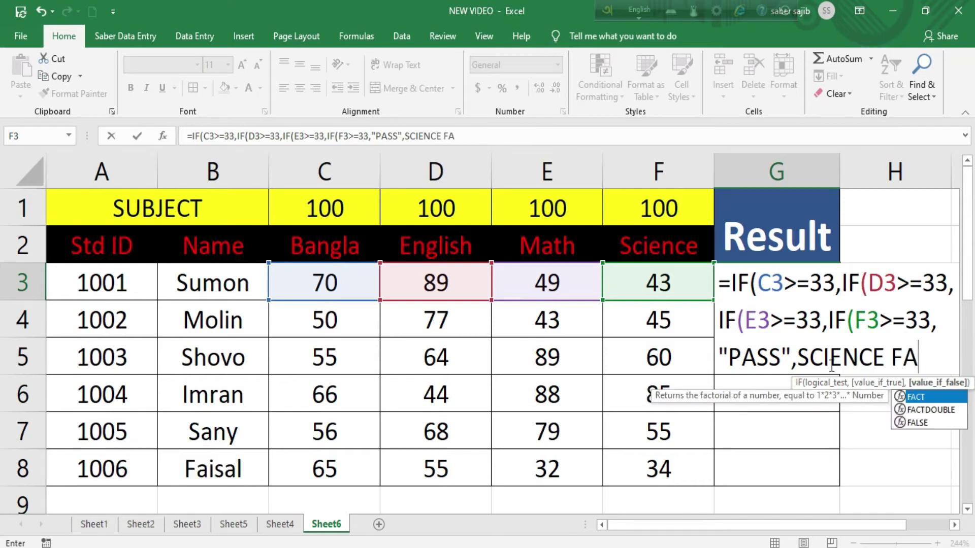
{"action": "type", "text": "IL"}
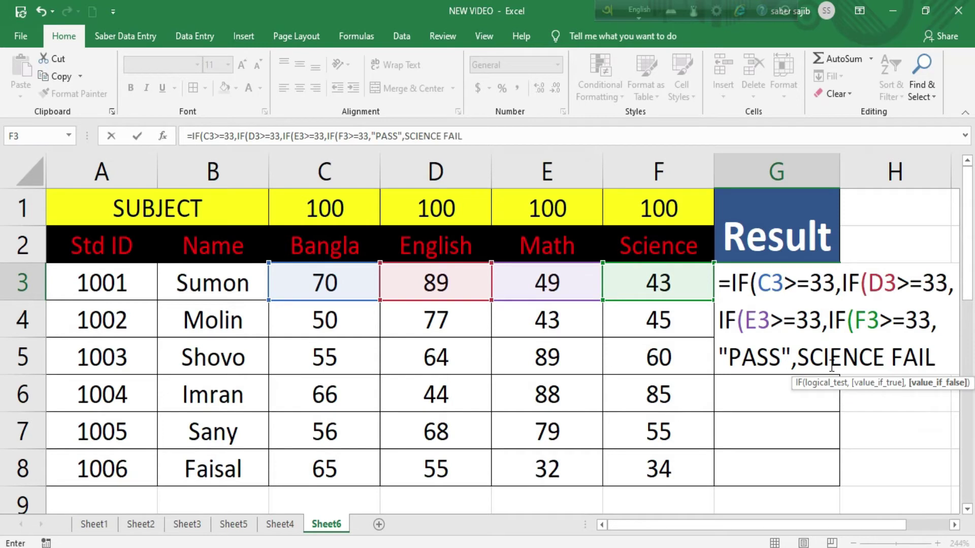
{"action": "key", "text": "Return"}
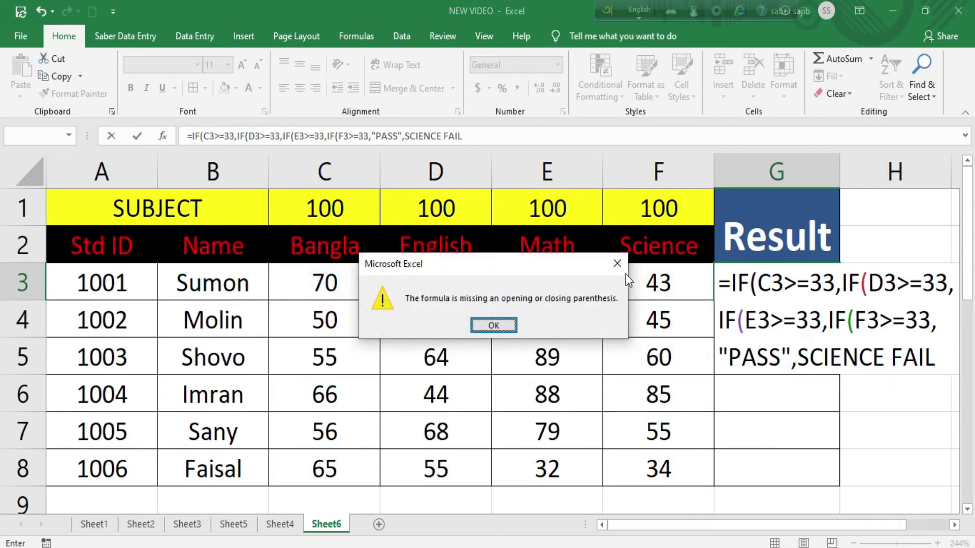
Dismiss the parenthesis error and wrap SCIENCE FAIL in quotation marks in G3's formula
{"action": "left_click", "coordinate": [616, 264]}
{"action": "left_click", "coordinate": [802, 357]}
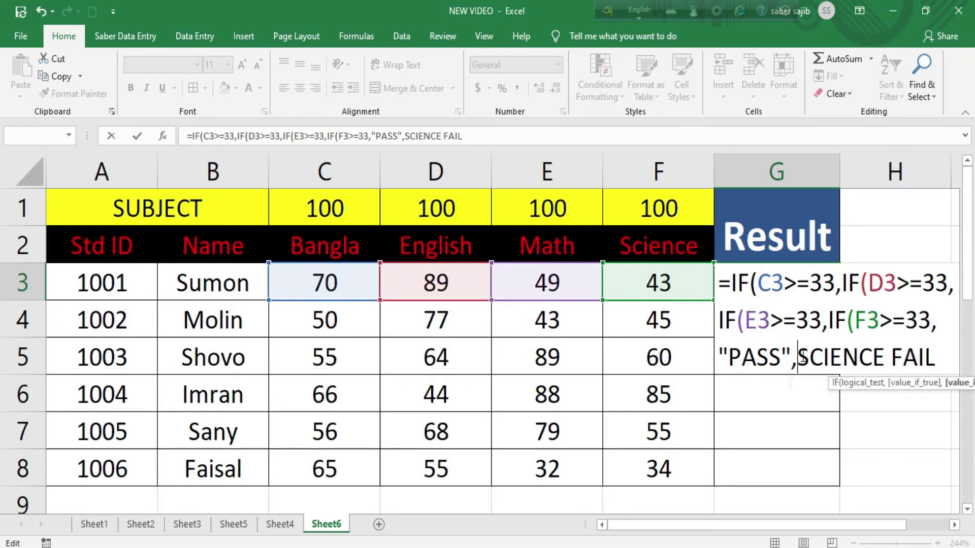
{"action": "type", "text": "\""}
{"action": "left_click", "coordinate": [946, 355]}
{"action": "type", "text": "\""}
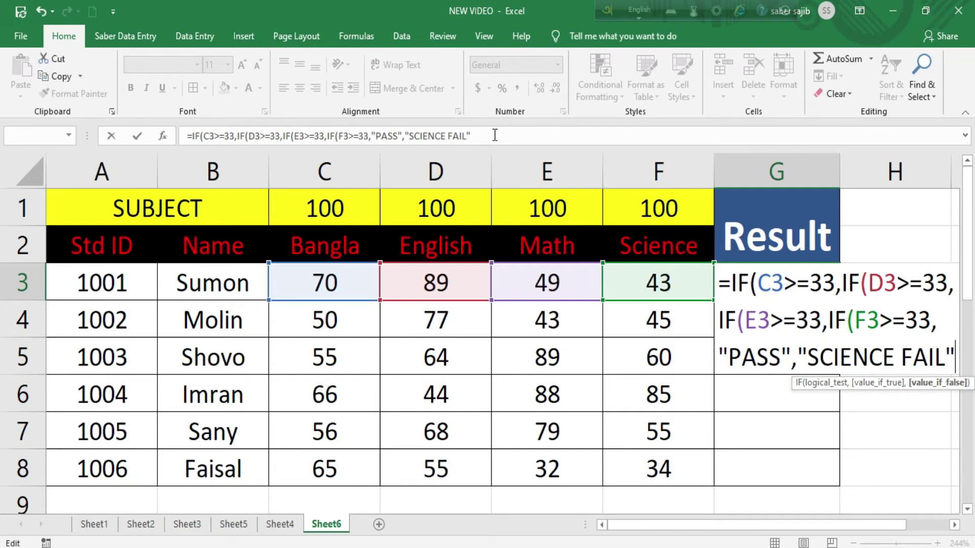
{"action": "left_click", "coordinate": [486, 136]}
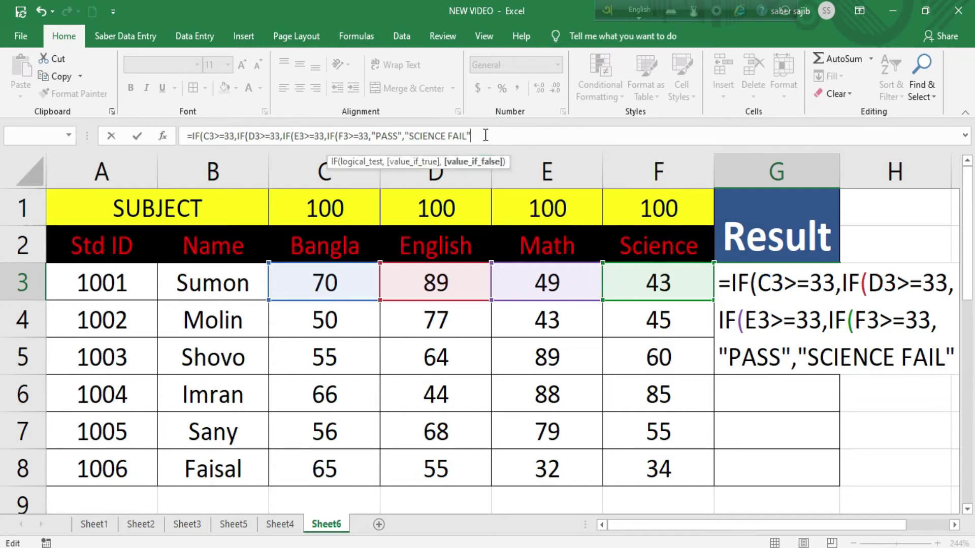
Finish G3's formula with "MATH FAIL", "ENGLISH FAIL" and "BANGLA FAIL" results, closing all parentheses
{"action": "type", "text": ")"}
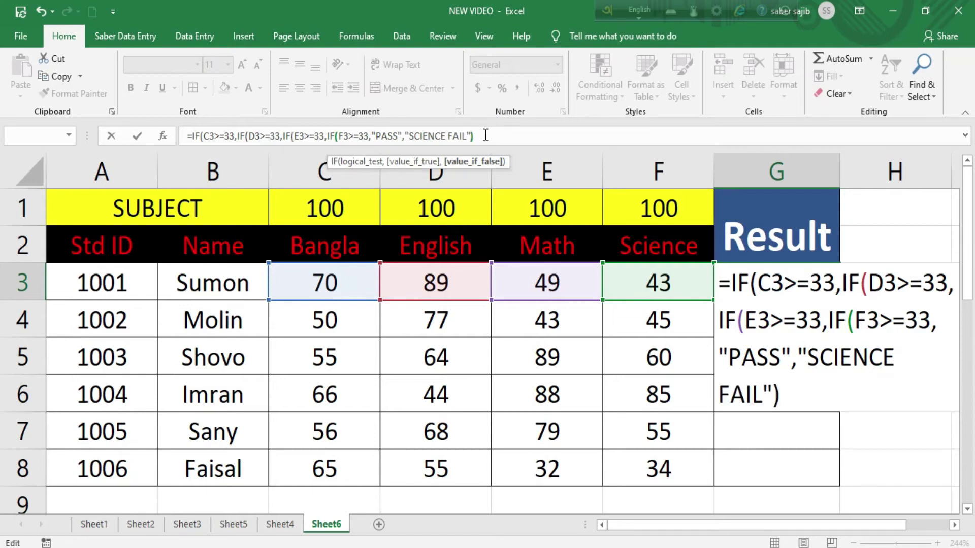
{"action": "type", "text": ","}
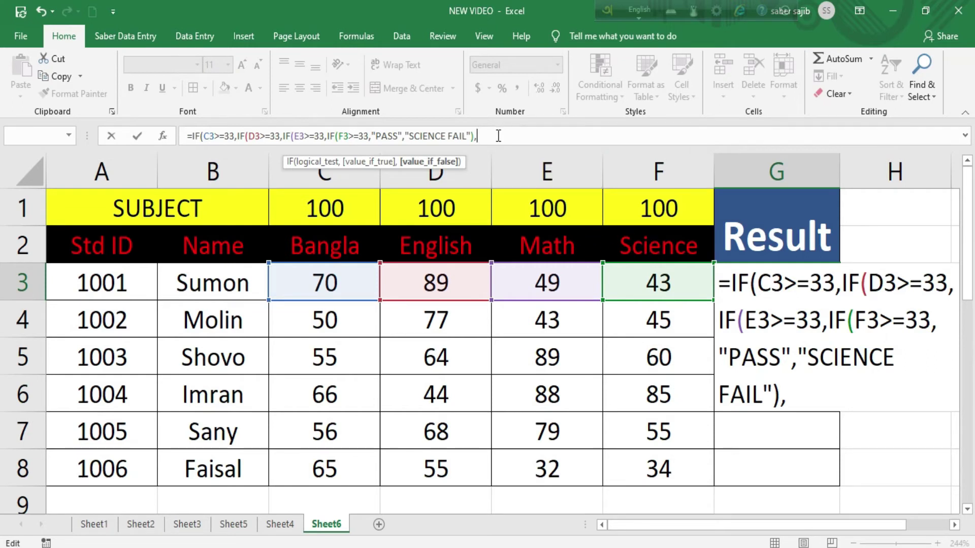
{"action": "type", "text": "\"MA"}
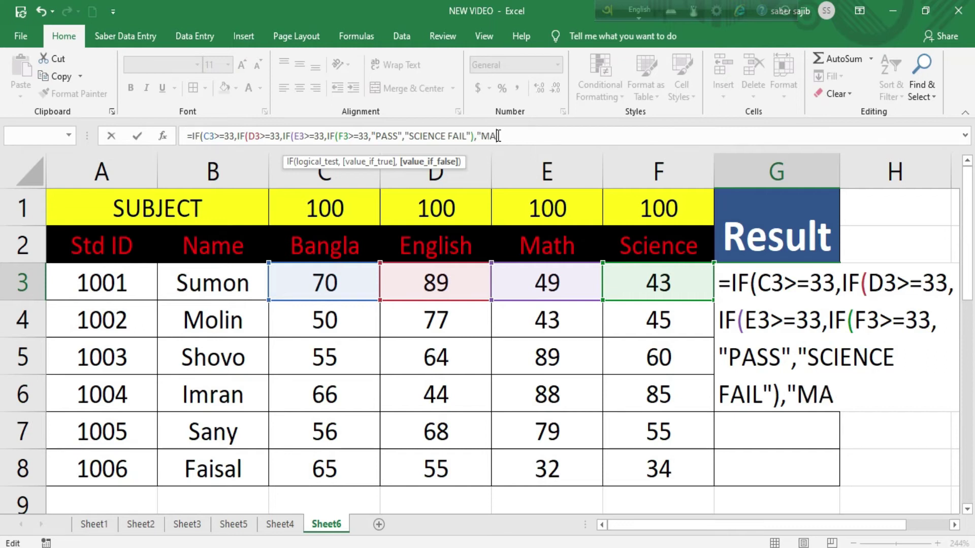
{"action": "type", "text": "TH FAIL\""}
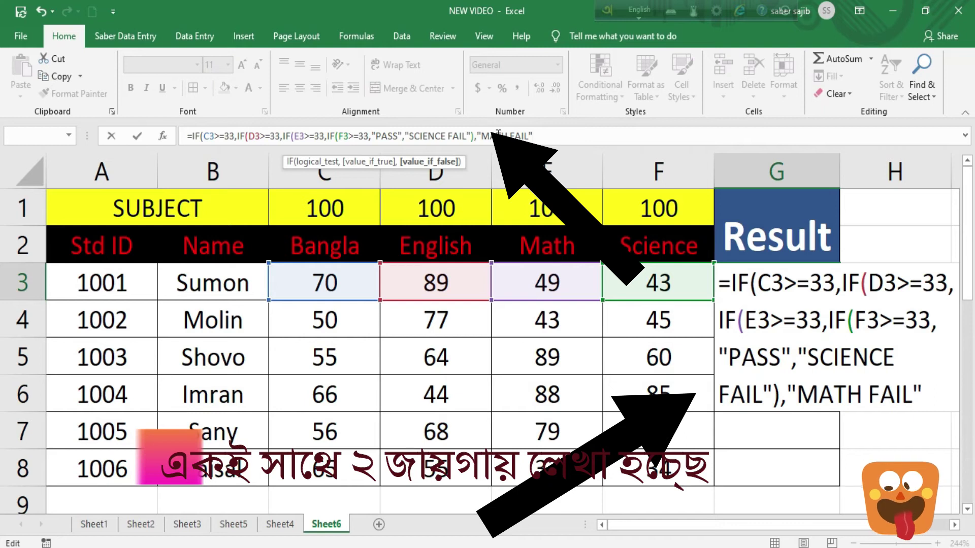
{"action": "type", "text": ")"}
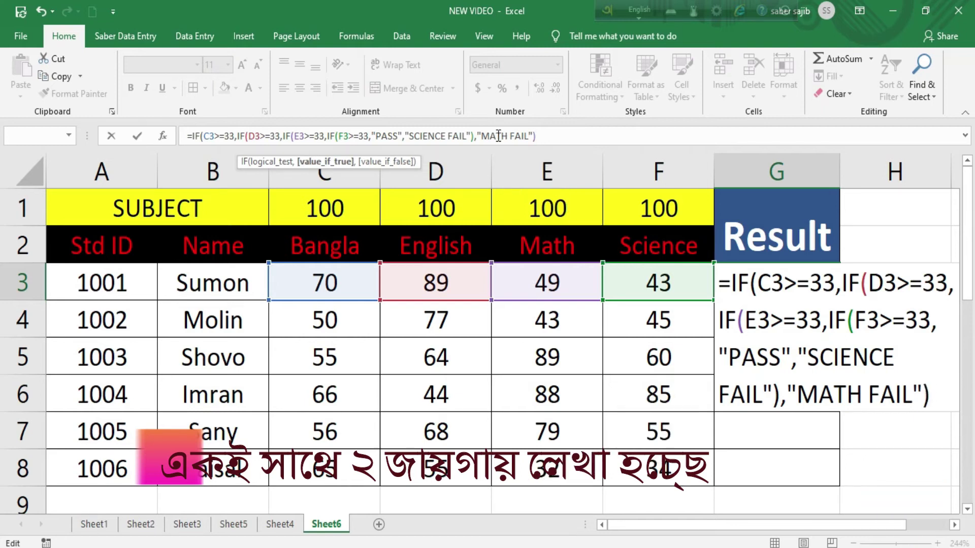
{"action": "type", "text": "<"}
{"action": "key", "text": "BackSpace"}
{"action": "type", "text": ","}
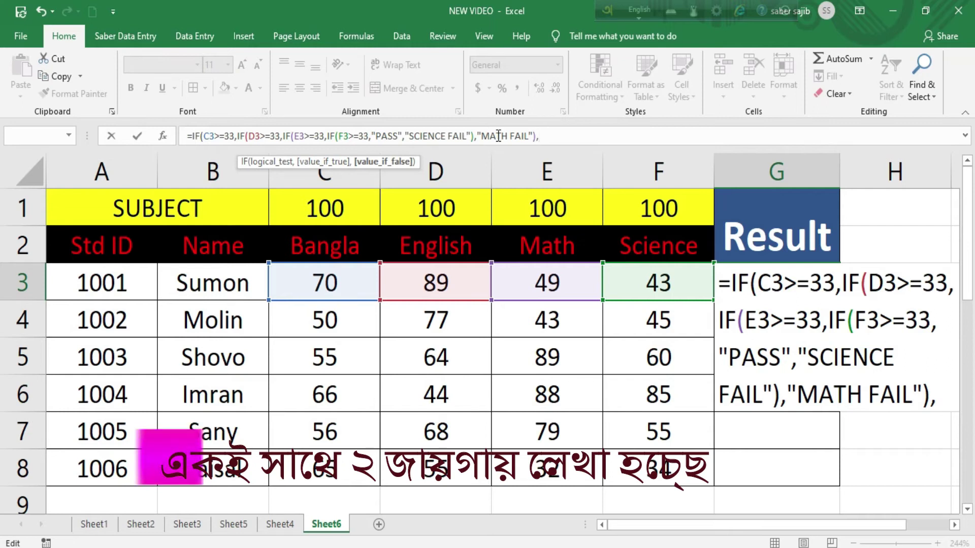
{"action": "type", "text": "\""}
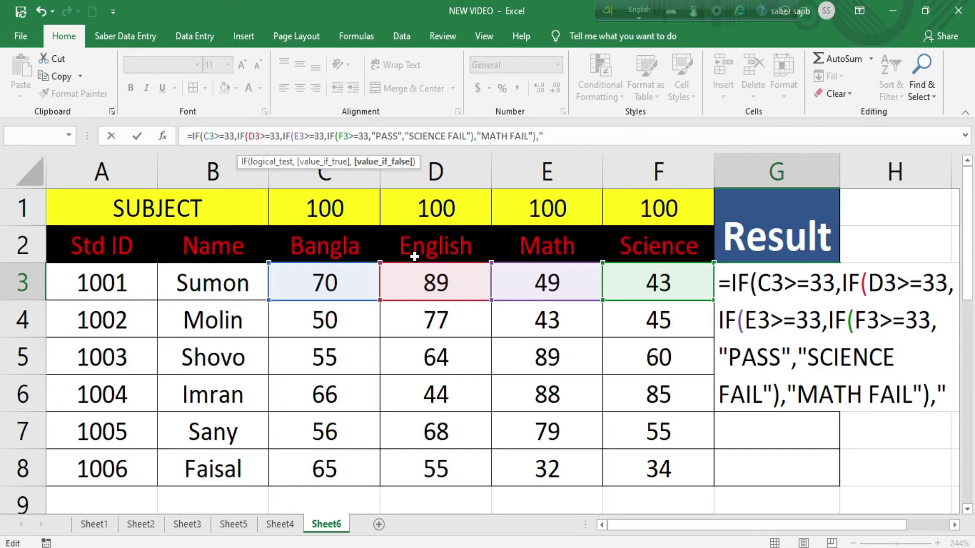
{"action": "type", "text": "ENGLISG"}
{"action": "key", "text": "BackSpace"}
{"action": "type", "text": "H"}
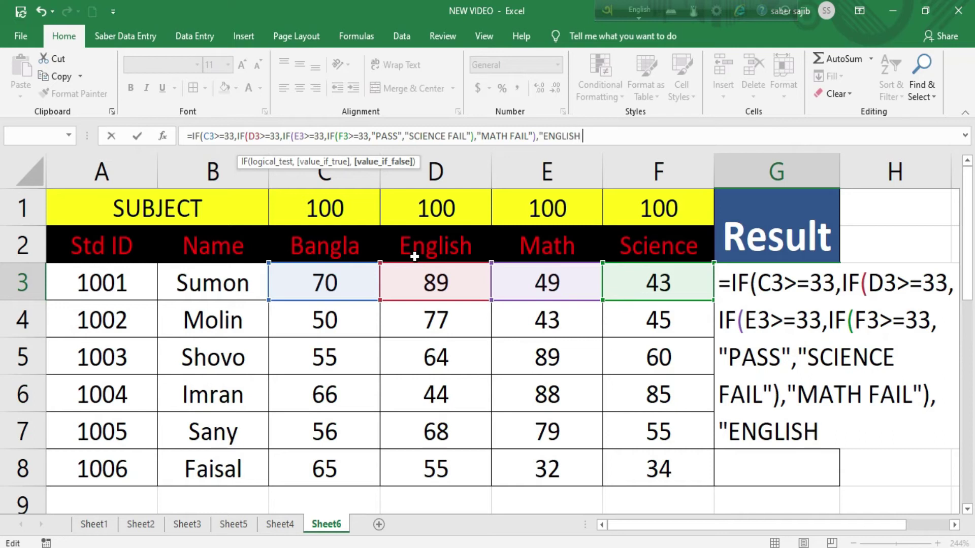
{"action": "type", "text": " FAIL\"),"}
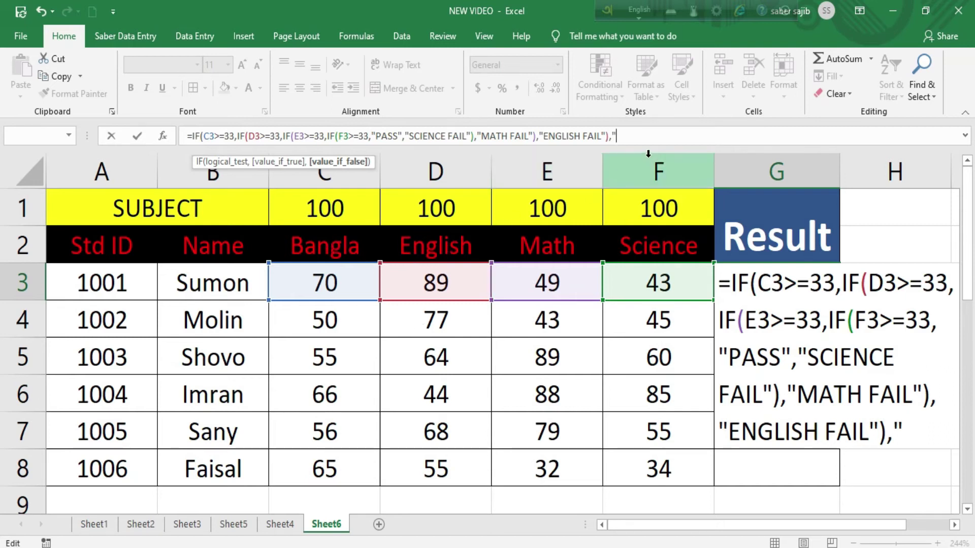
{"action": "type", "text": "BANGLA FAIL\""}
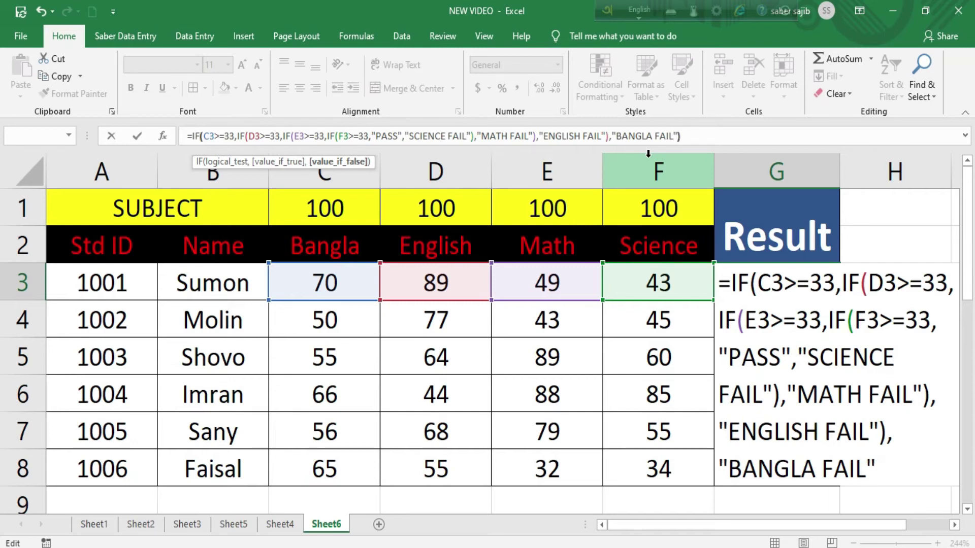
{"action": "type", "text": ")"}
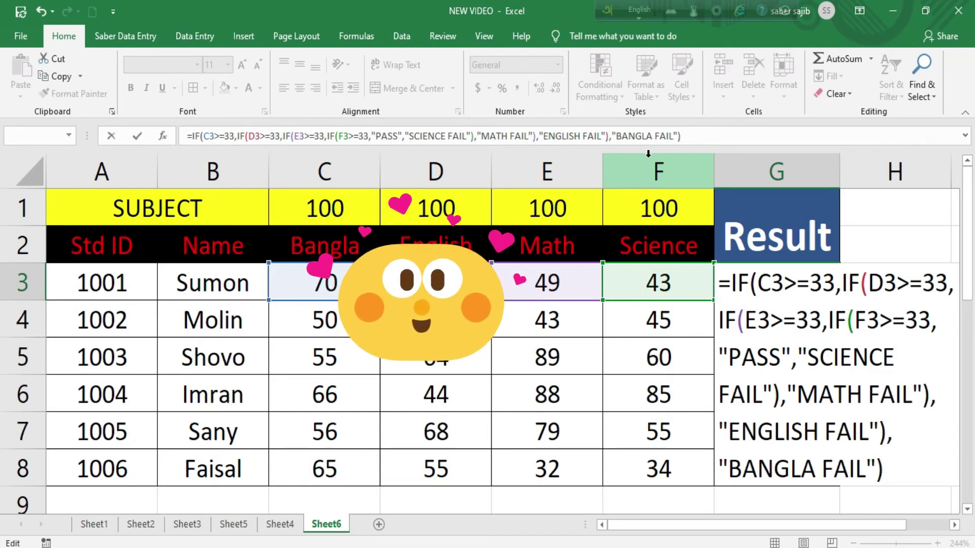
{"action": "key", "text": "Return"}
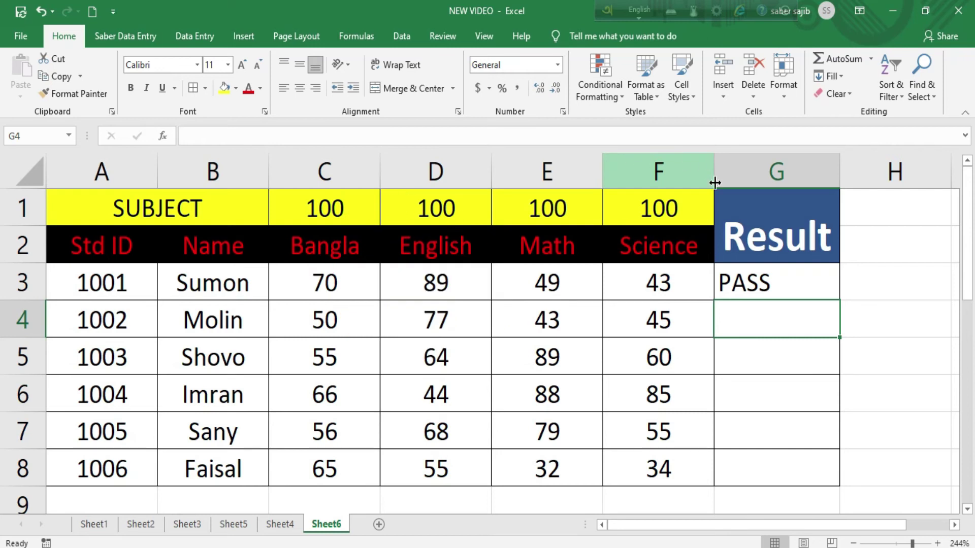
Fill G3's Result formula down to G8 and select G3:G8
{"action": "left_click", "coordinate": [818, 289]}
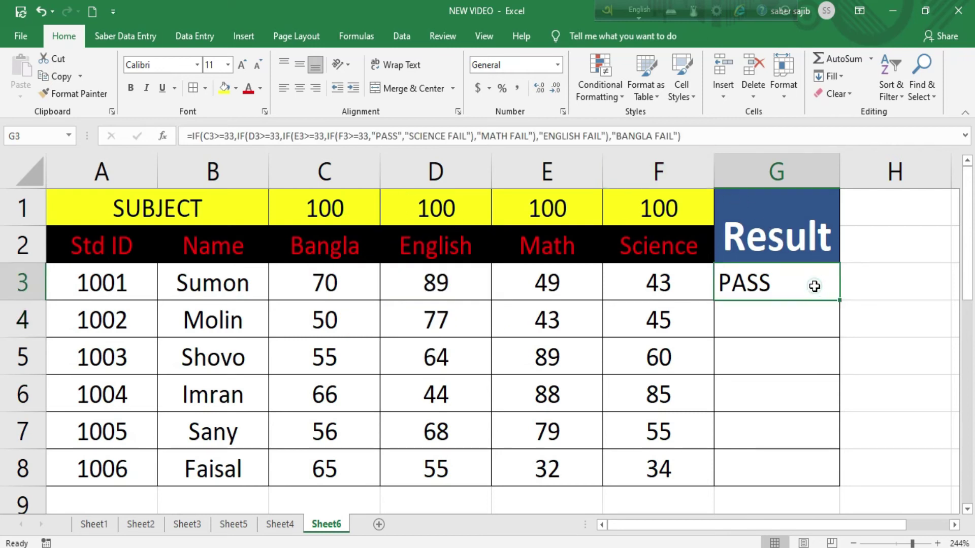
{"action": "left_click_drag", "start_coordinate": [839, 301], "coordinate": [839, 301]}
{"action": "double_click", "coordinate": [839, 301]}
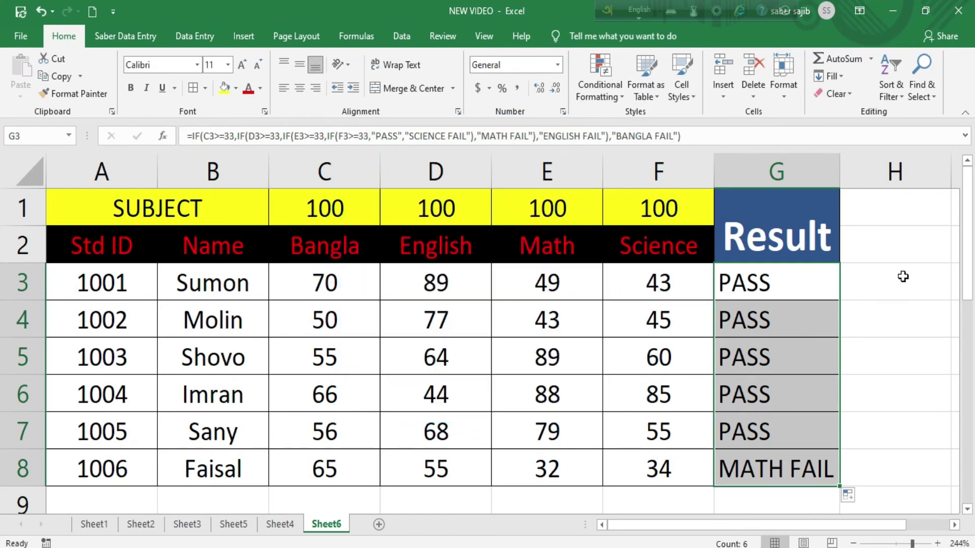
{"action": "left_click", "coordinate": [904, 274]}
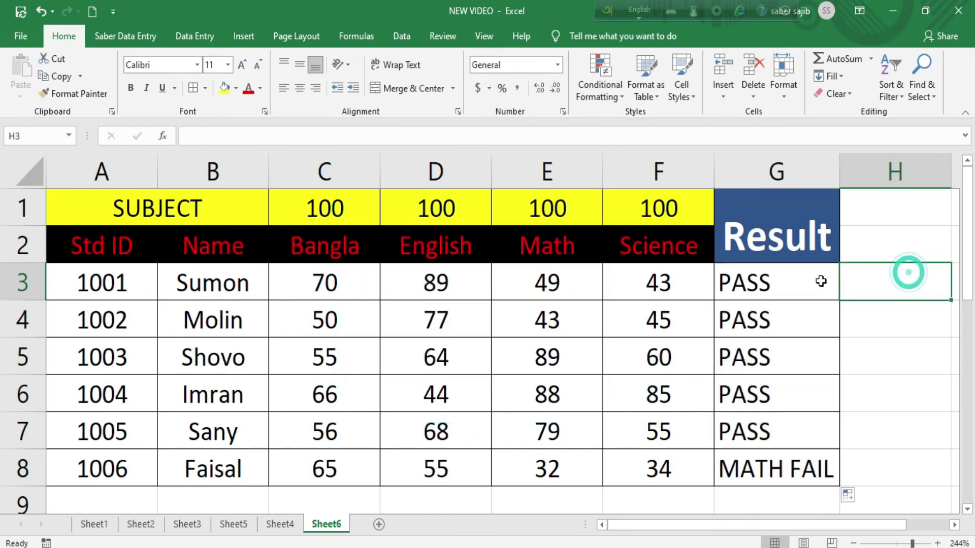
{"action": "left_click", "coordinate": [774, 278]}
{"action": "left_click_drag", "start_coordinate": [775, 364], "coordinate": [786, 483]}
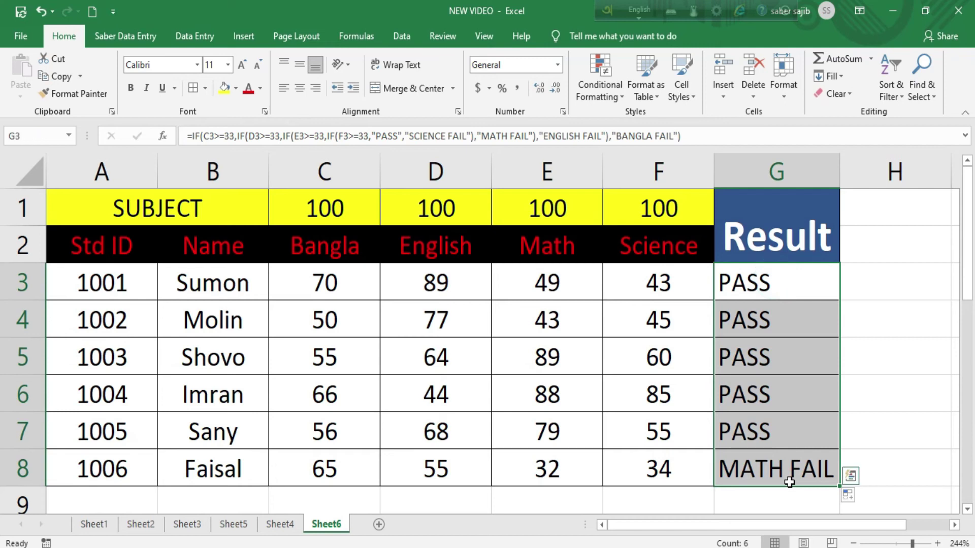
Add a Text That Contains "FAIL" rule to G3:G8 with a custom solid red fill
{"action": "left_click", "coordinate": [591, 63]}
{"action": "mouse_move", "coordinate": [648, 123]}
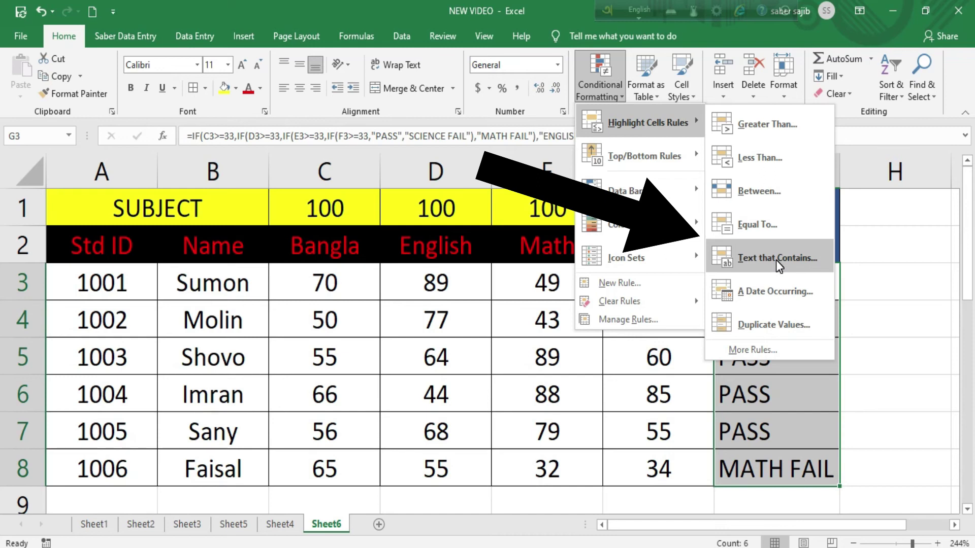
{"action": "left_click", "coordinate": [776, 261]}
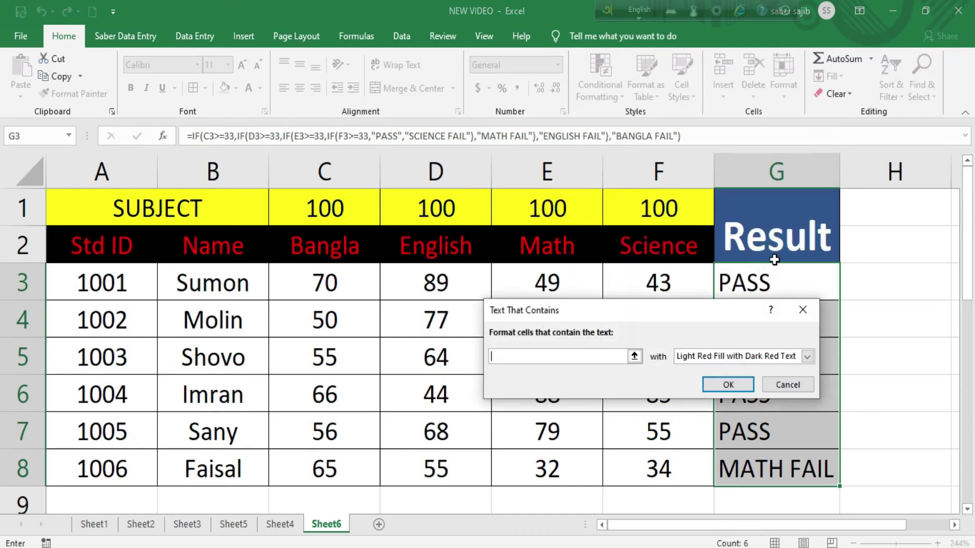
{"action": "left_click", "coordinate": [517, 357]}
{"action": "type", "text": "FAIL"}
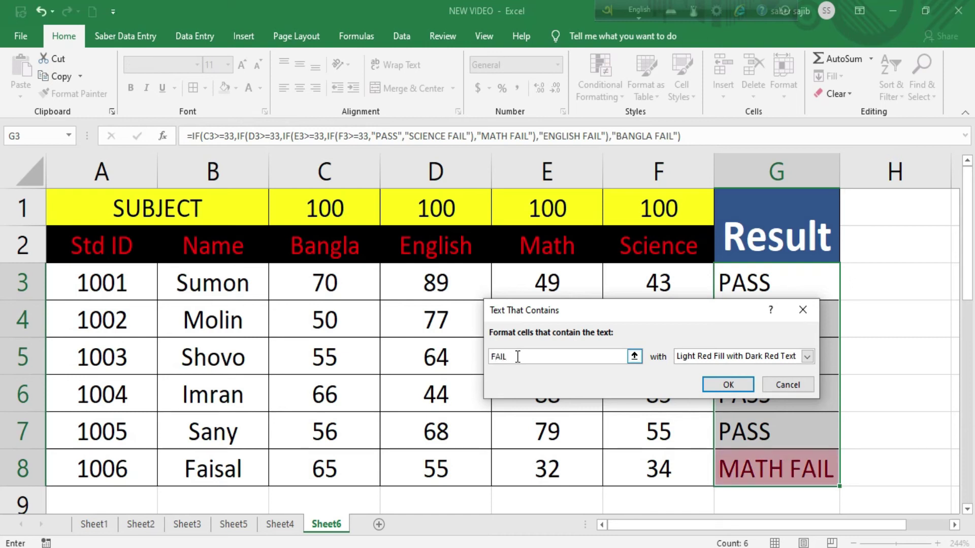
{"action": "left_click", "coordinate": [814, 358]}
{"action": "left_click", "coordinate": [807, 356]}
{"action": "left_click", "coordinate": [808, 357]}
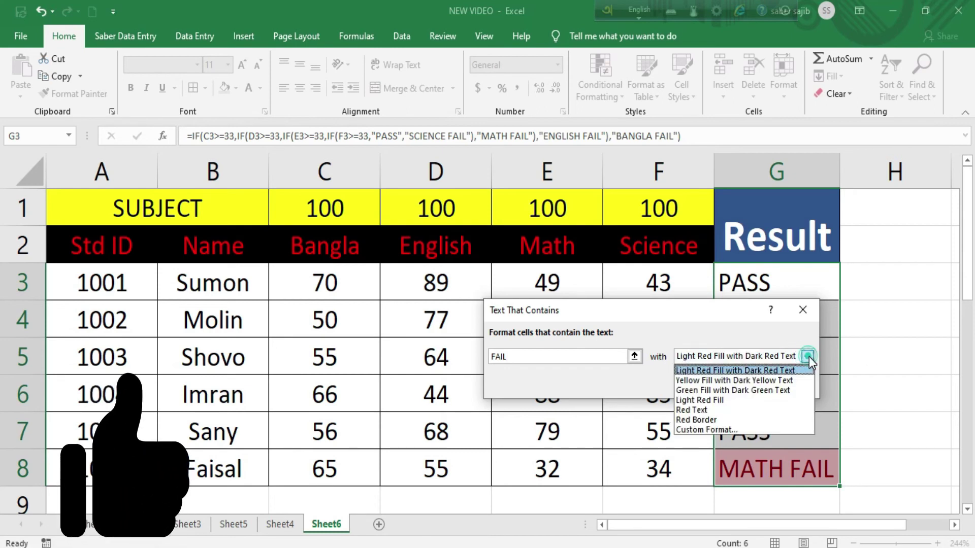
{"action": "left_click", "coordinate": [694, 431]}
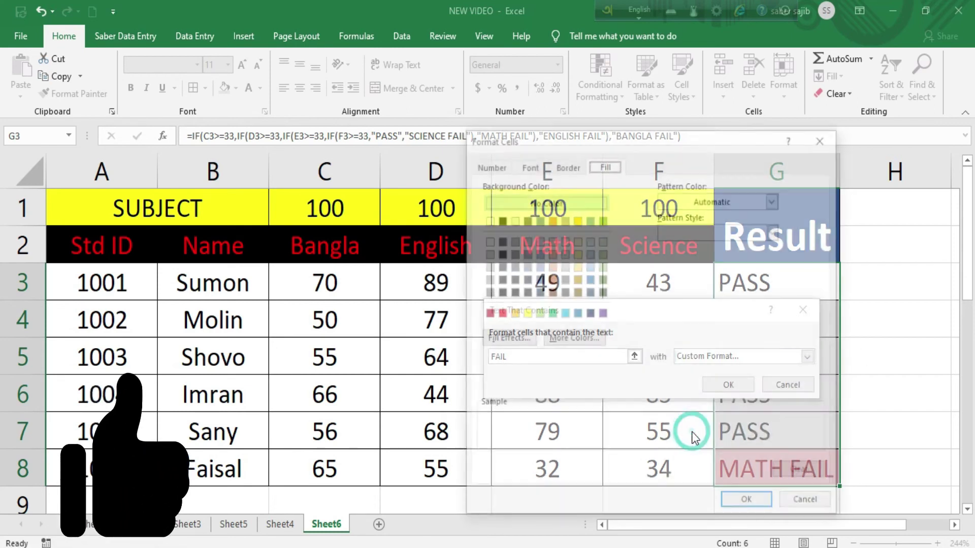
{"action": "left_click", "coordinate": [500, 314]}
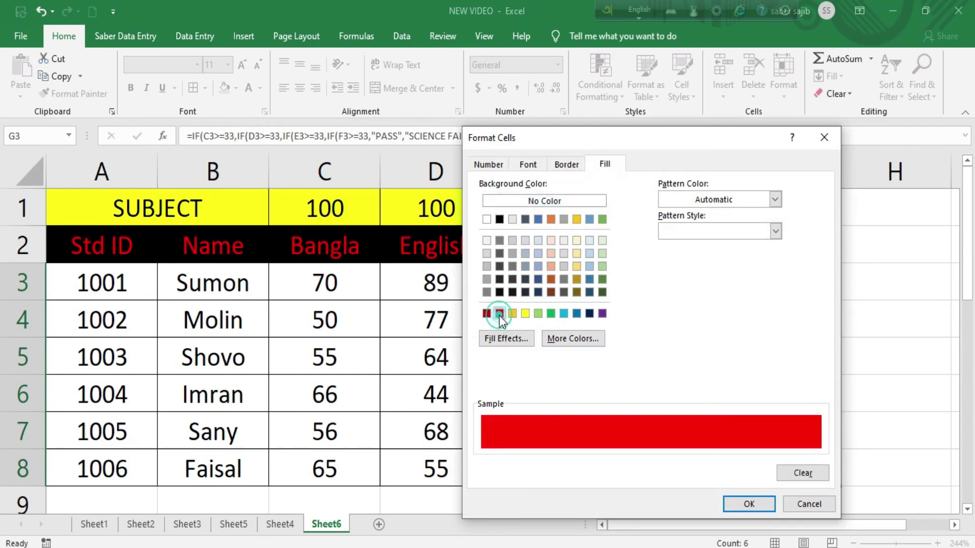
{"action": "left_click", "coordinate": [749, 508]}
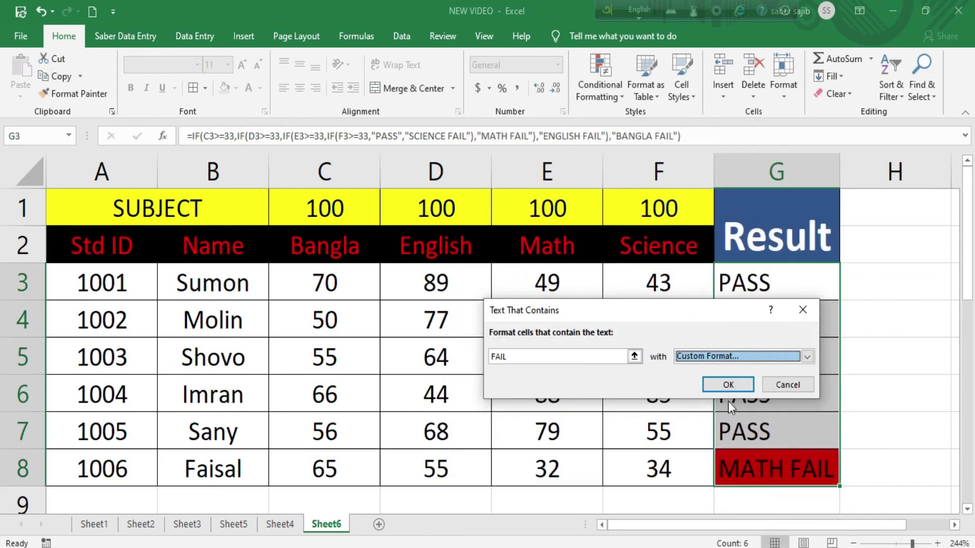
{"action": "left_click", "coordinate": [728, 384]}
{"action": "left_click", "coordinate": [909, 378]}
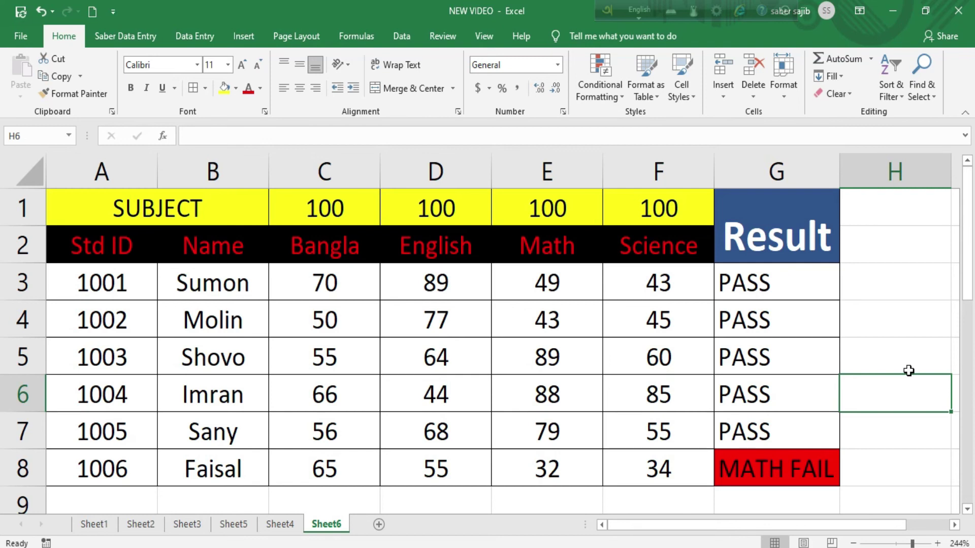
Change the second student's Science mark in F4 to 32
{"action": "left_click", "coordinate": [665, 320]}
{"action": "type", "text": "332"}
{"action": "key", "text": "BackSpace"}
{"action": "key", "text": "BackSpace"}
{"action": "type", "text": "2"}
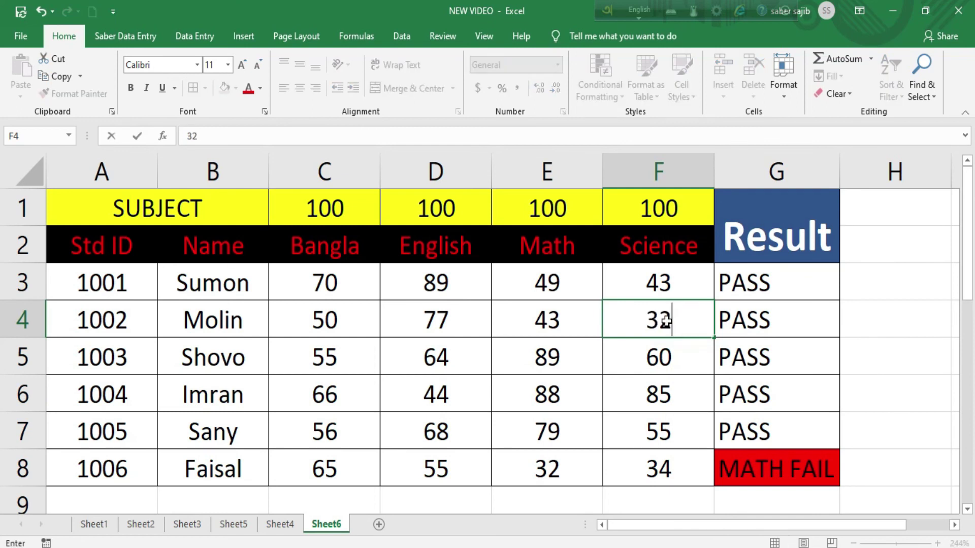
{"action": "key", "text": "Return"}
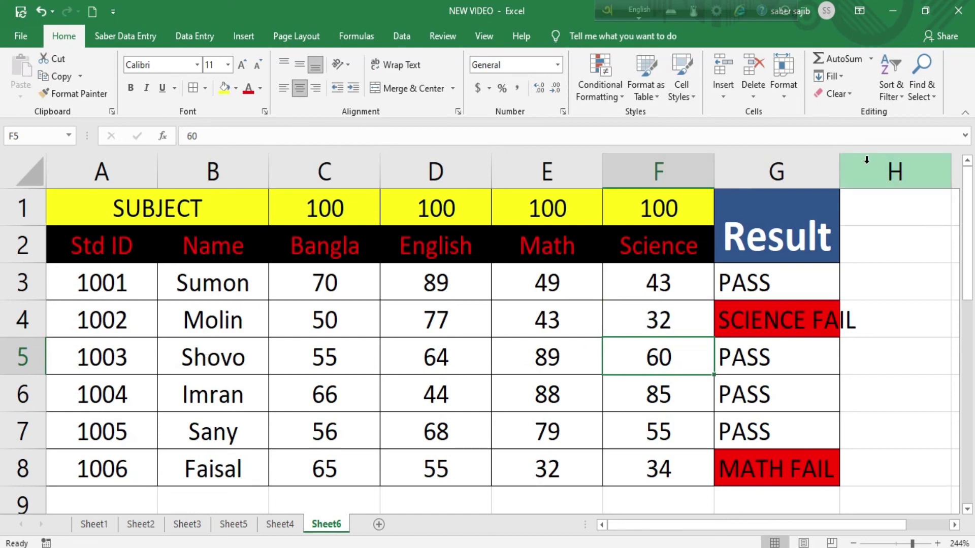
Widen the Result column G to fit SCIENCE FAIL and set the Math mark in E8 to 80
{"action": "left_click_drag", "start_coordinate": [842, 164], "coordinate": [866, 164]}
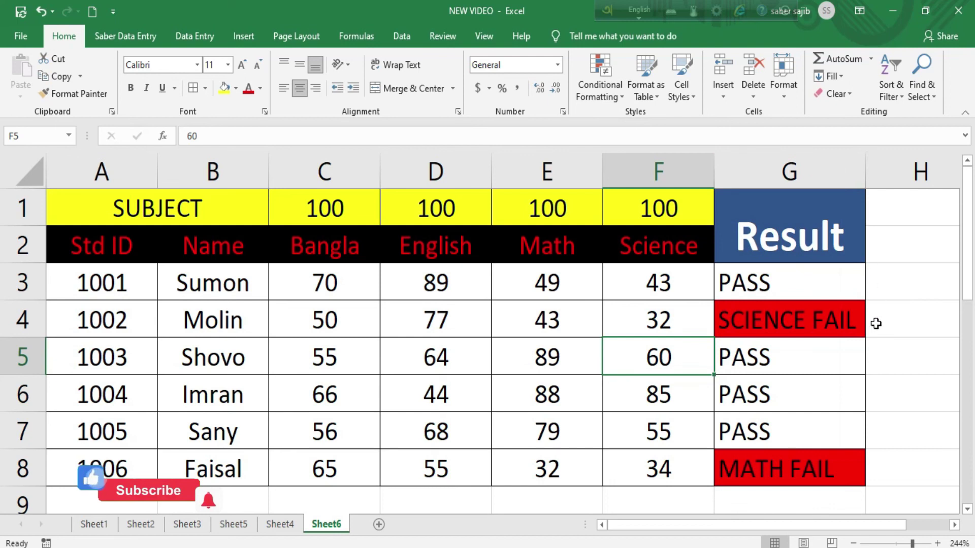
{"action": "left_click", "coordinate": [543, 475]}
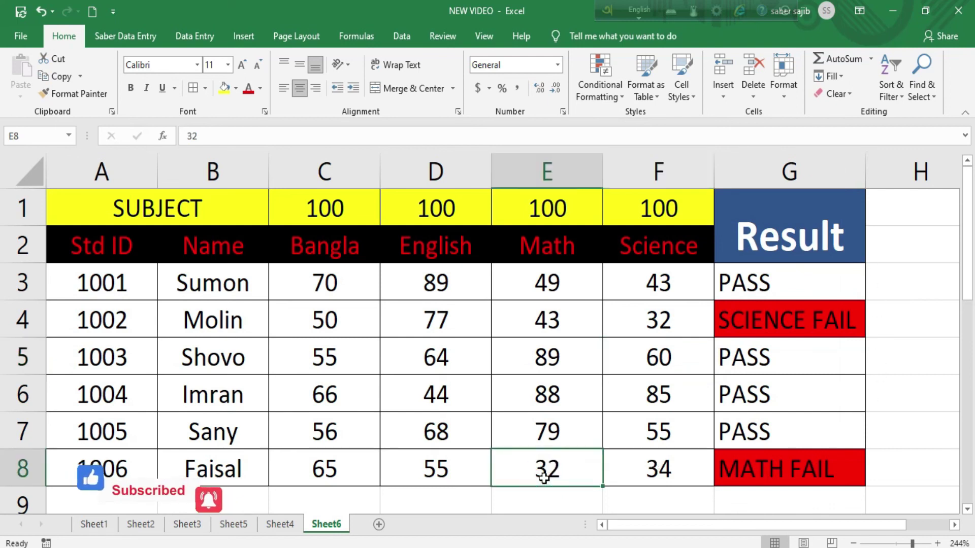
{"action": "type", "text": "80"}
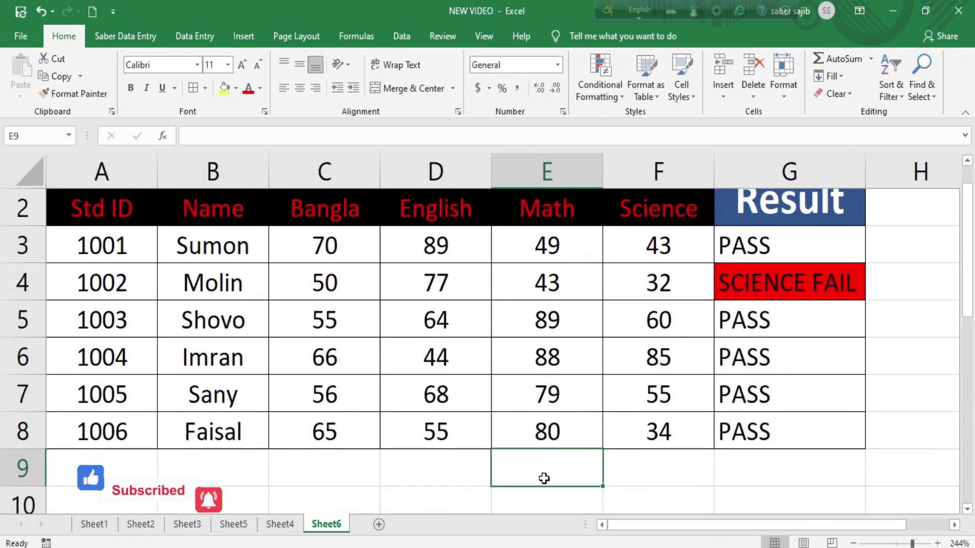
{"action": "scroll", "coordinate": [808, 415], "scroll_direction": "up", "scroll_amount": 1}
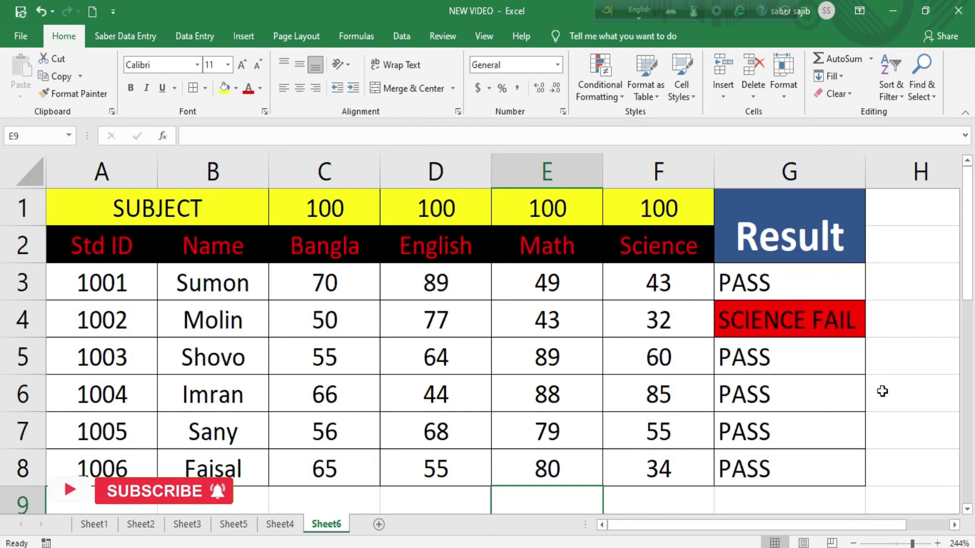
{"action": "left_click", "coordinate": [922, 358]}
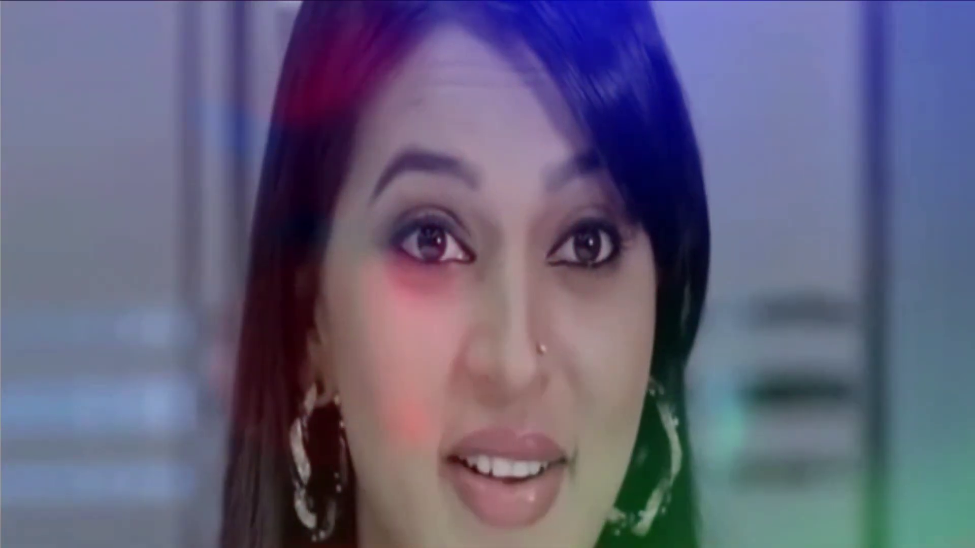